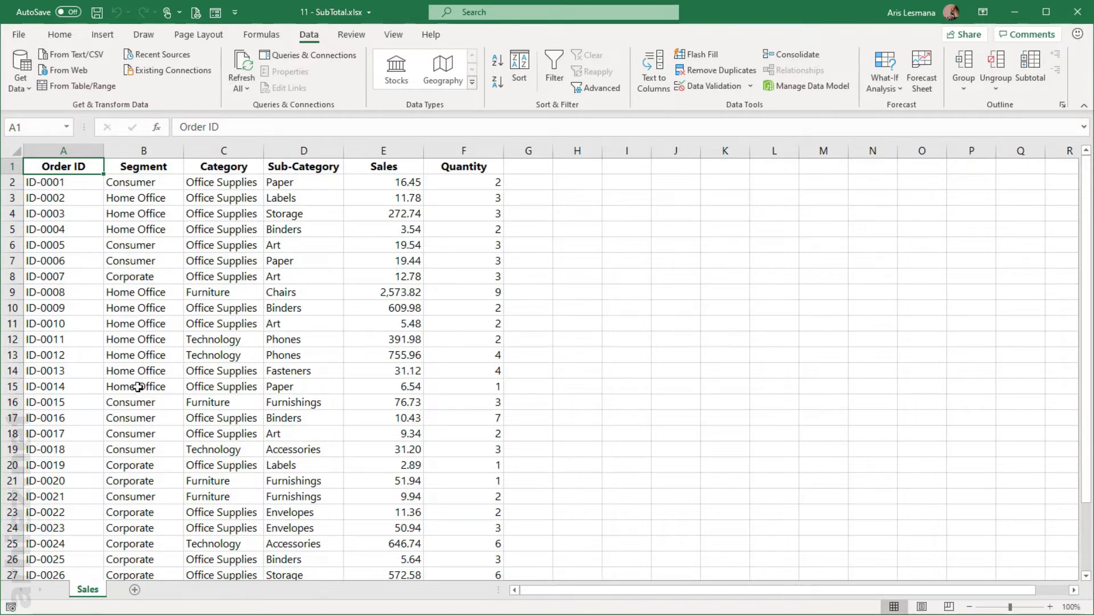
Examine how the Segment and Category values are ordered in the sales data.
click(149, 185)
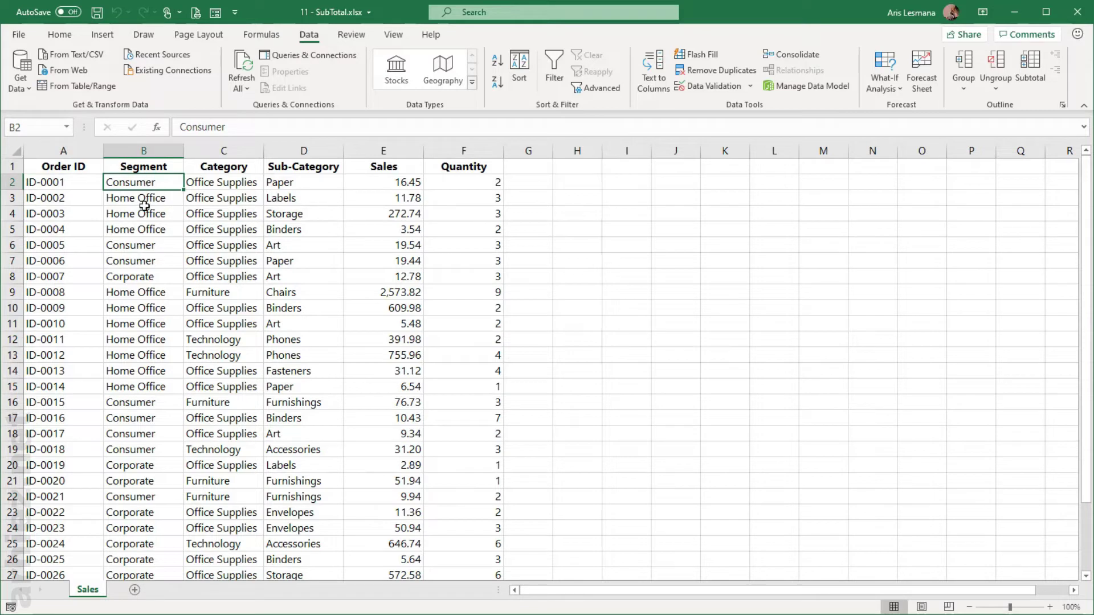
click(140, 249)
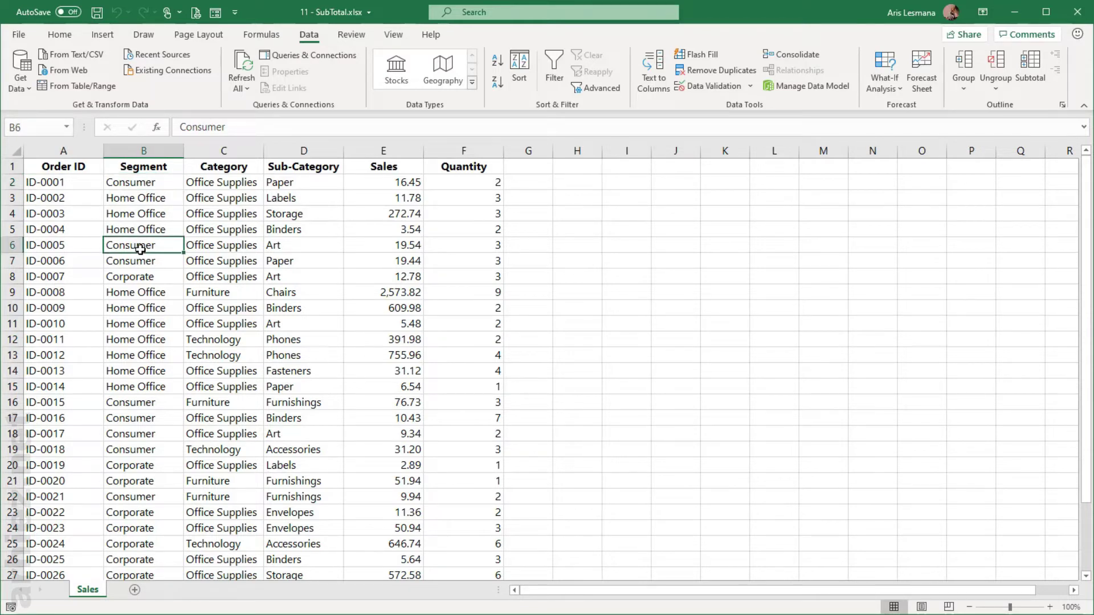
click(139, 216)
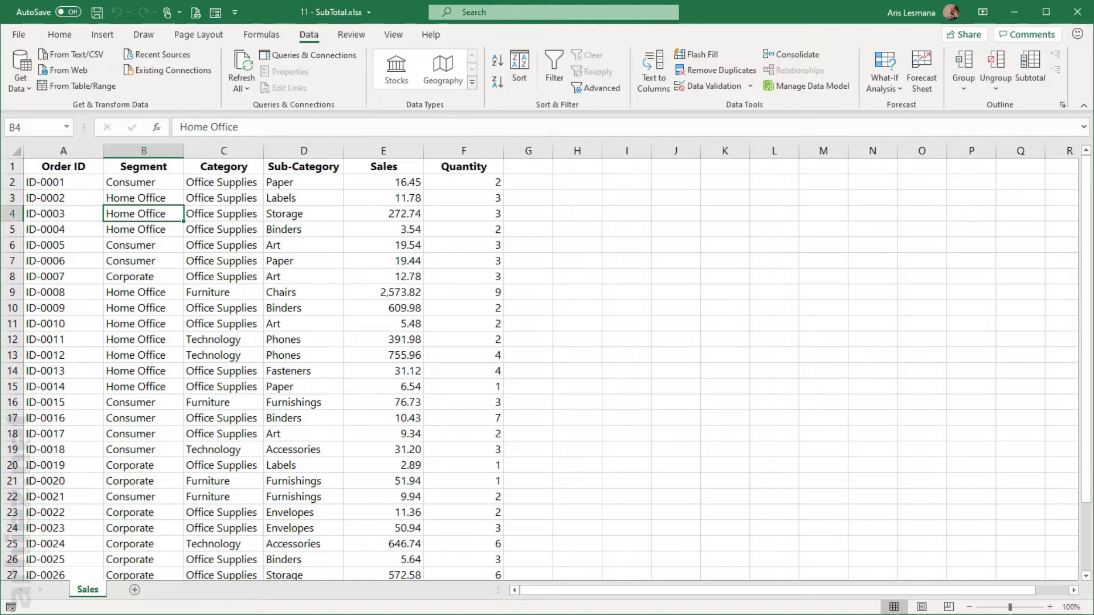
click(229, 343)
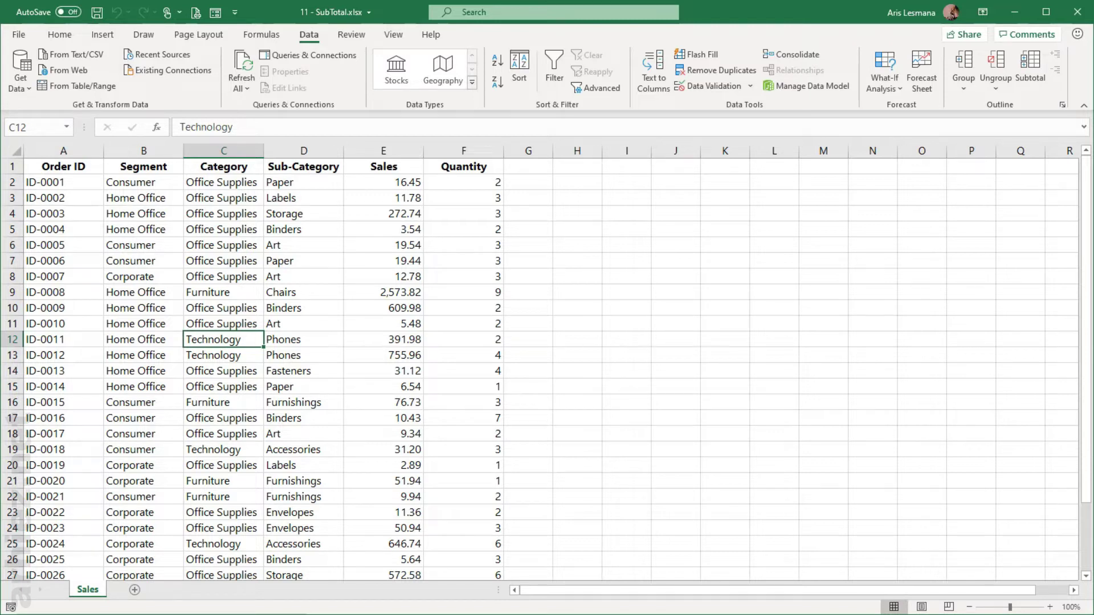
click(186, 281)
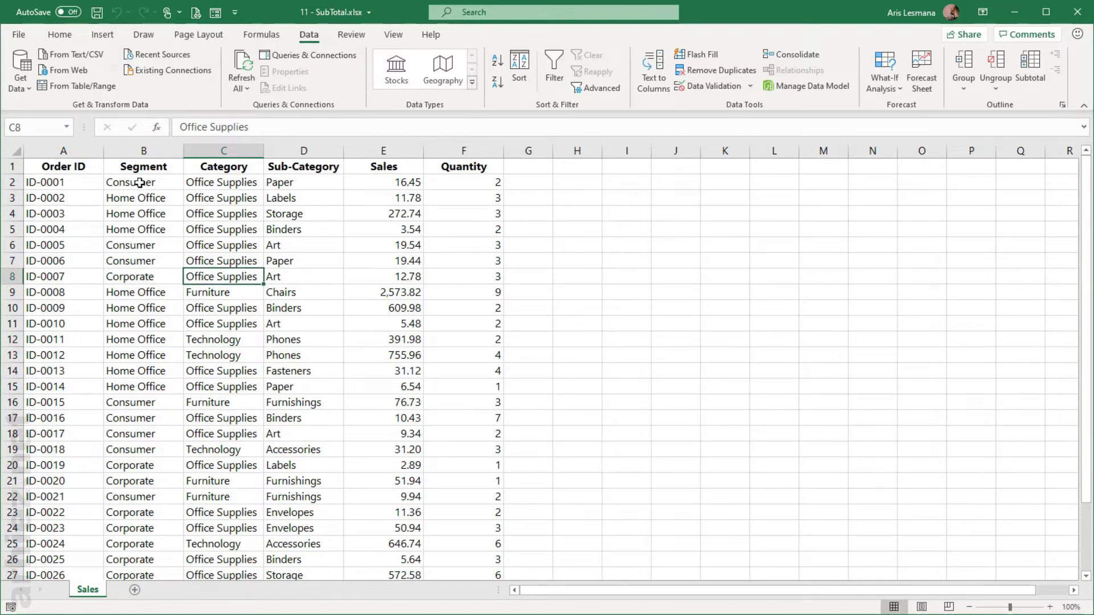
drag(140, 183, 162, 372)
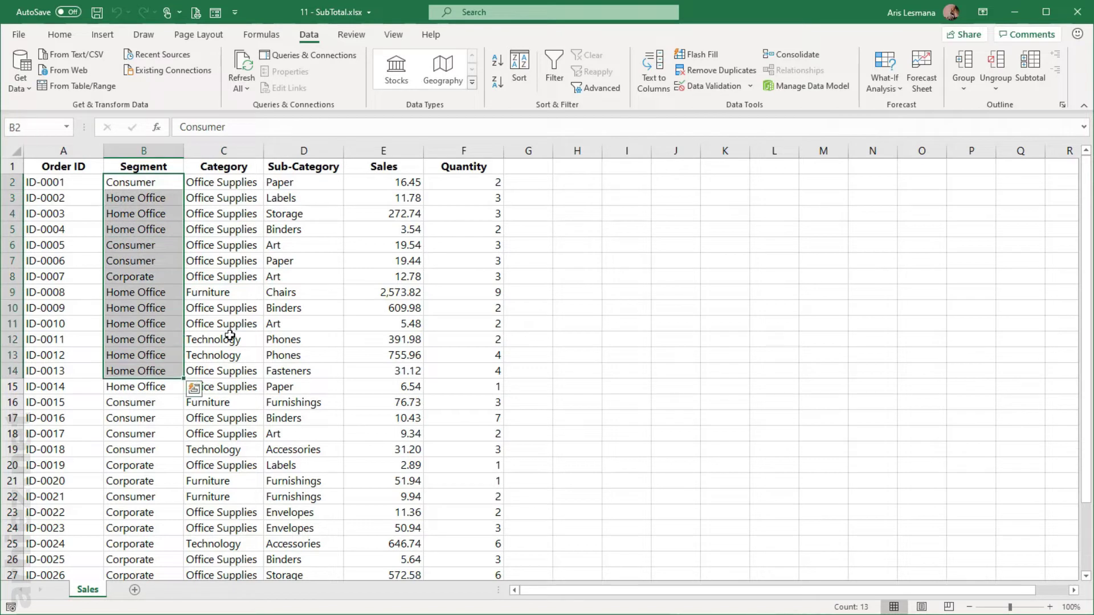
click(275, 323)
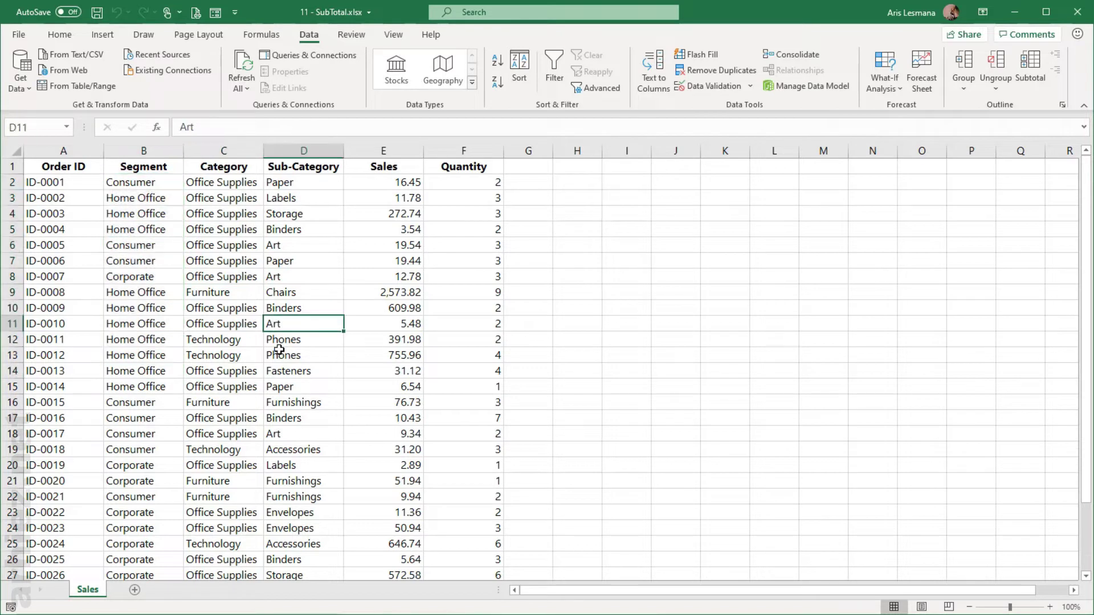
Sort the sales data by Segment on cell values from A to Z.
click(199, 354)
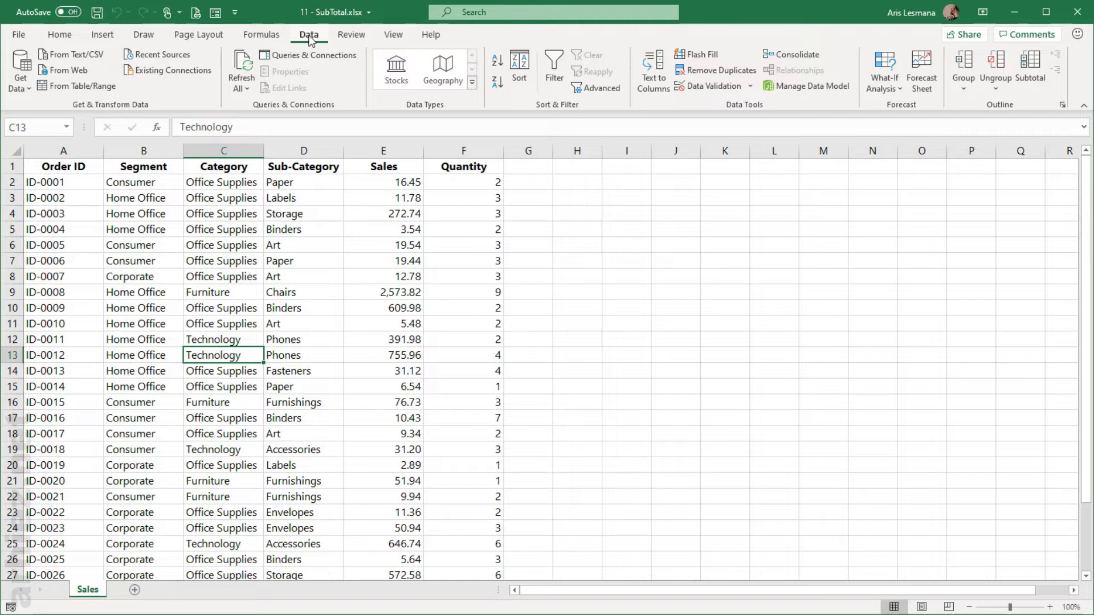
click(524, 81)
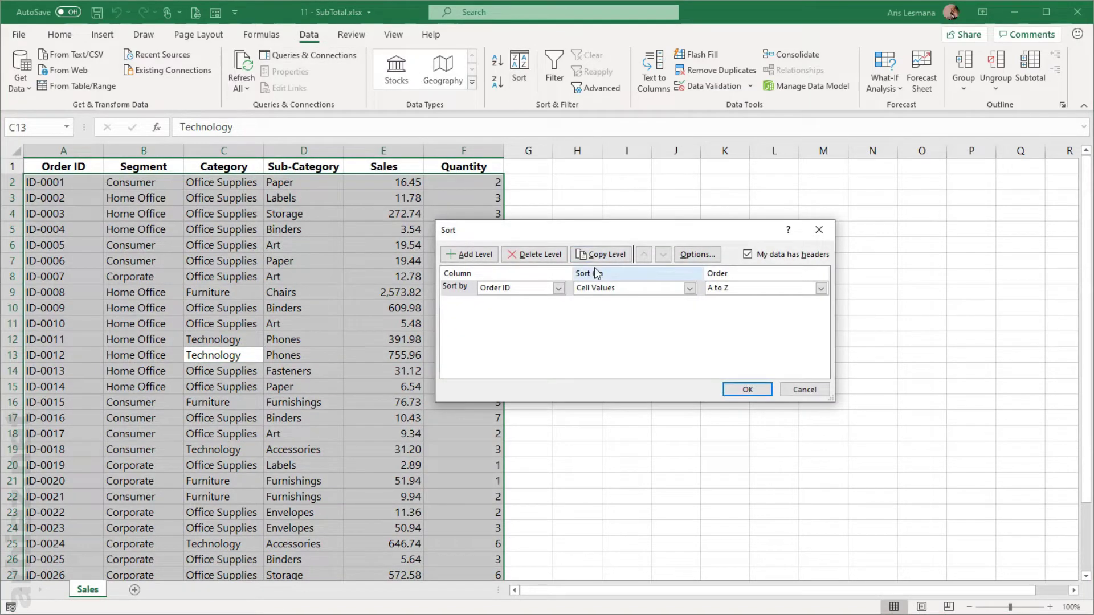
drag(636, 229, 556, 209)
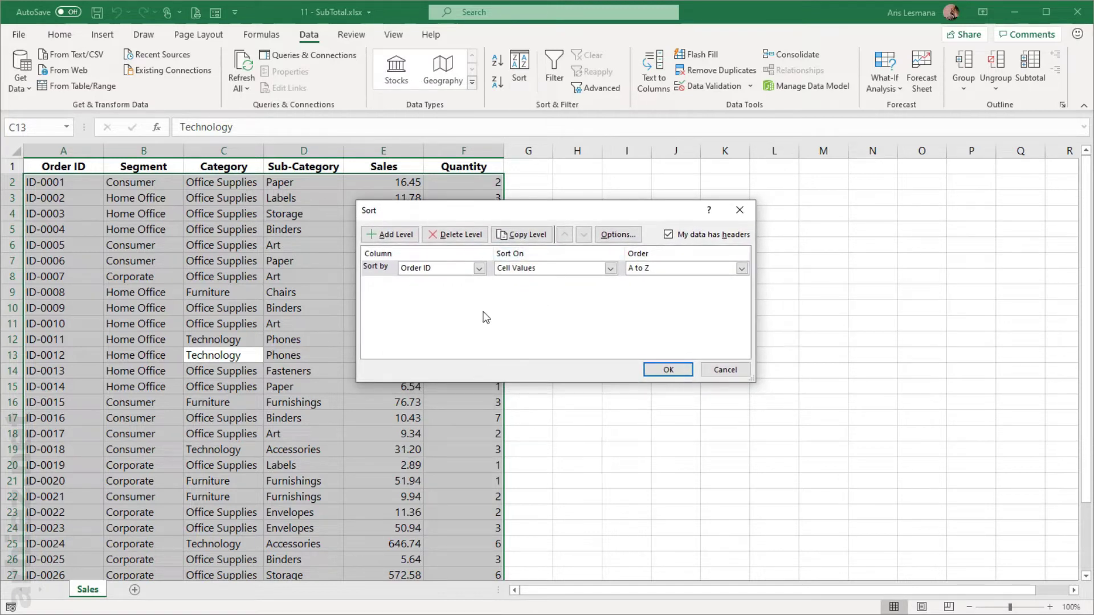
click(480, 269)
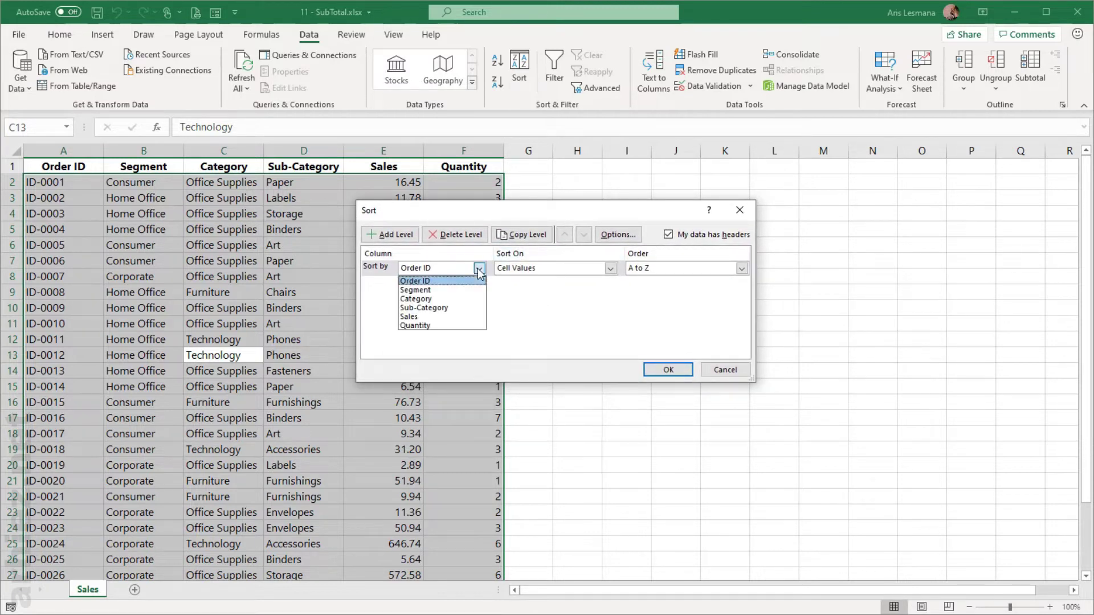
click(446, 288)
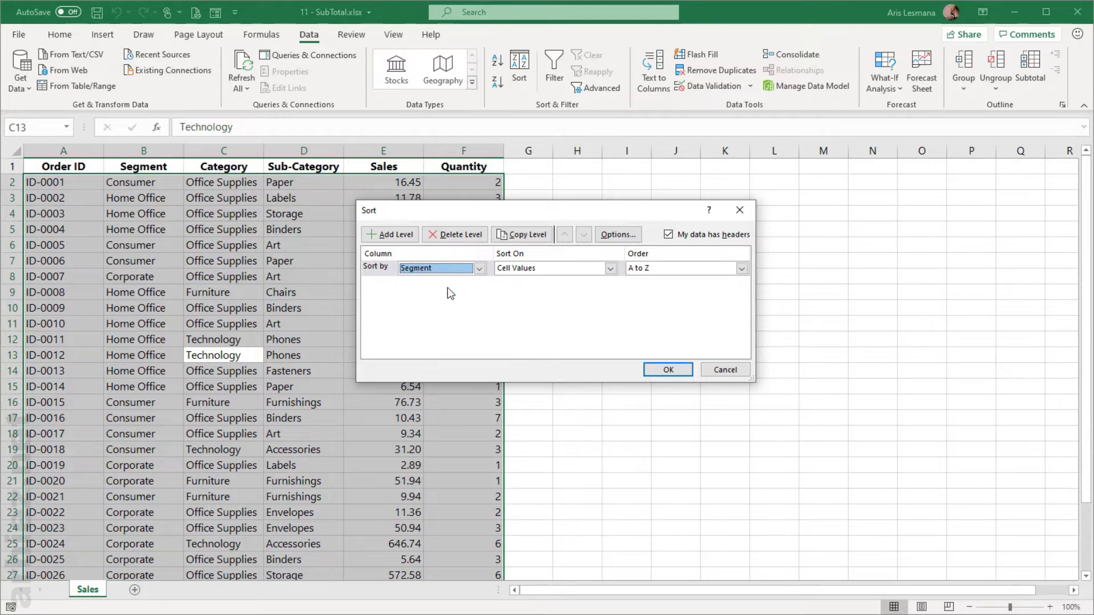
click(668, 370)
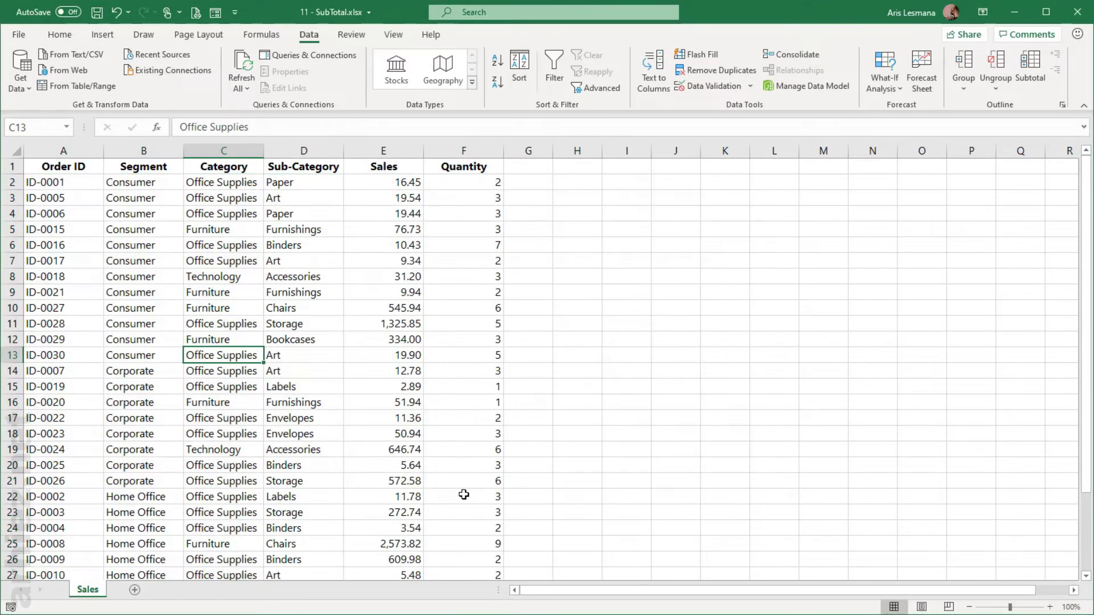
Check the grouping of the Segment column values after the sort.
click(318, 403)
drag(142, 185, 150, 521)
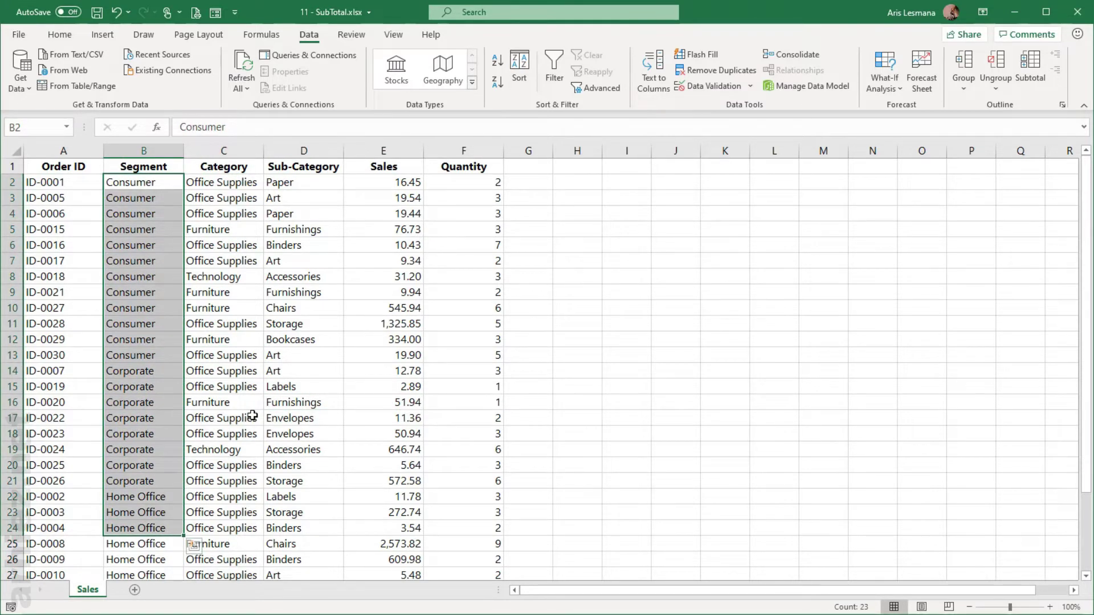
click(252, 417)
click(234, 308)
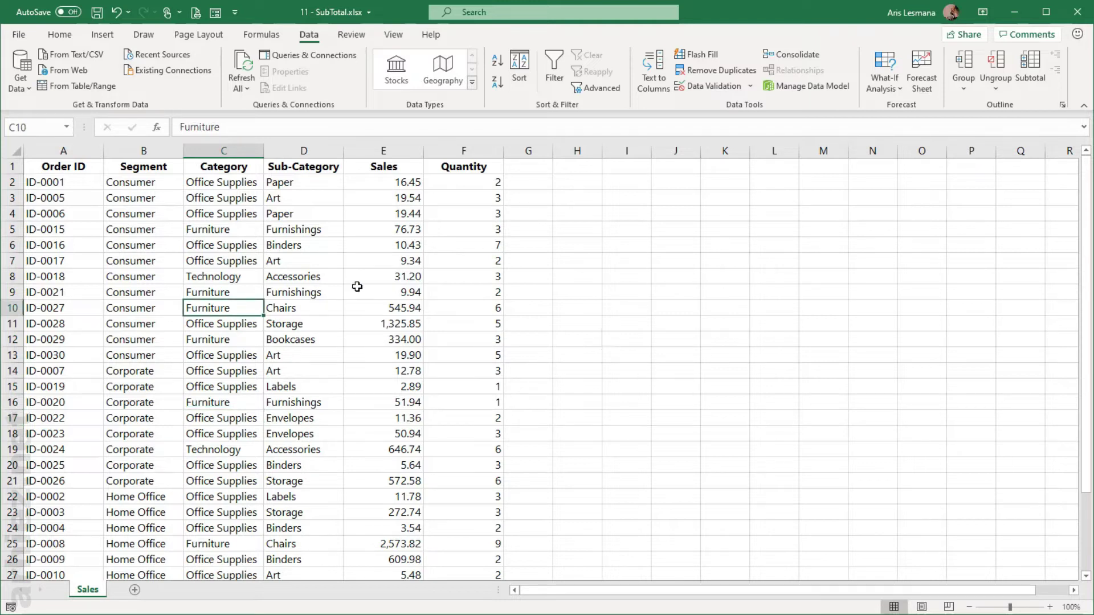
click(414, 276)
Add subtotals to the sales data at each change in Segment, using Sum on Quantity with the summary below the data.
click(278, 312)
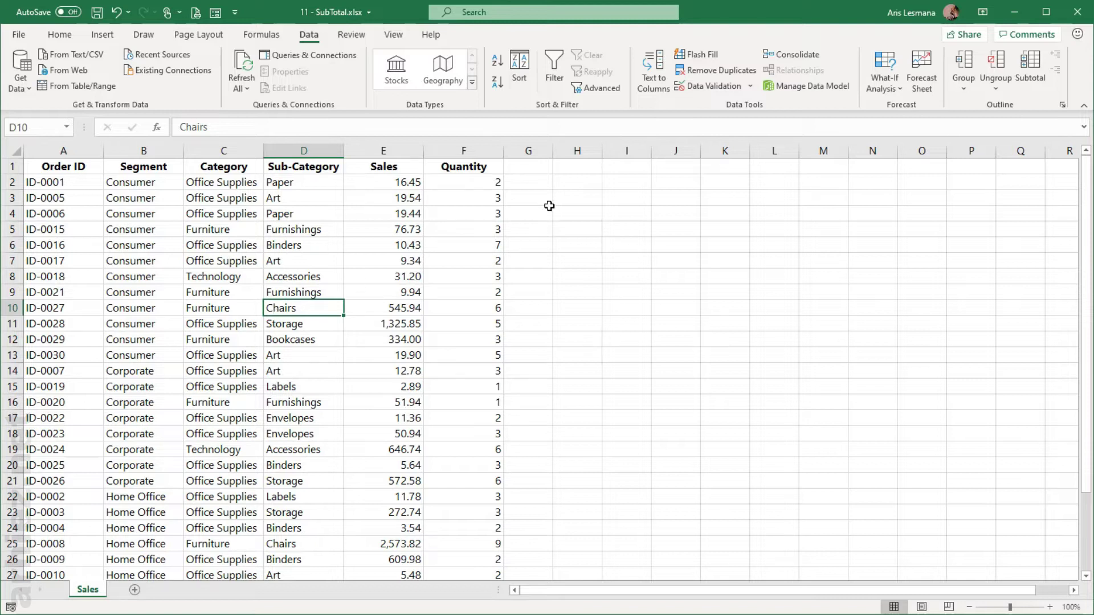
click(1038, 81)
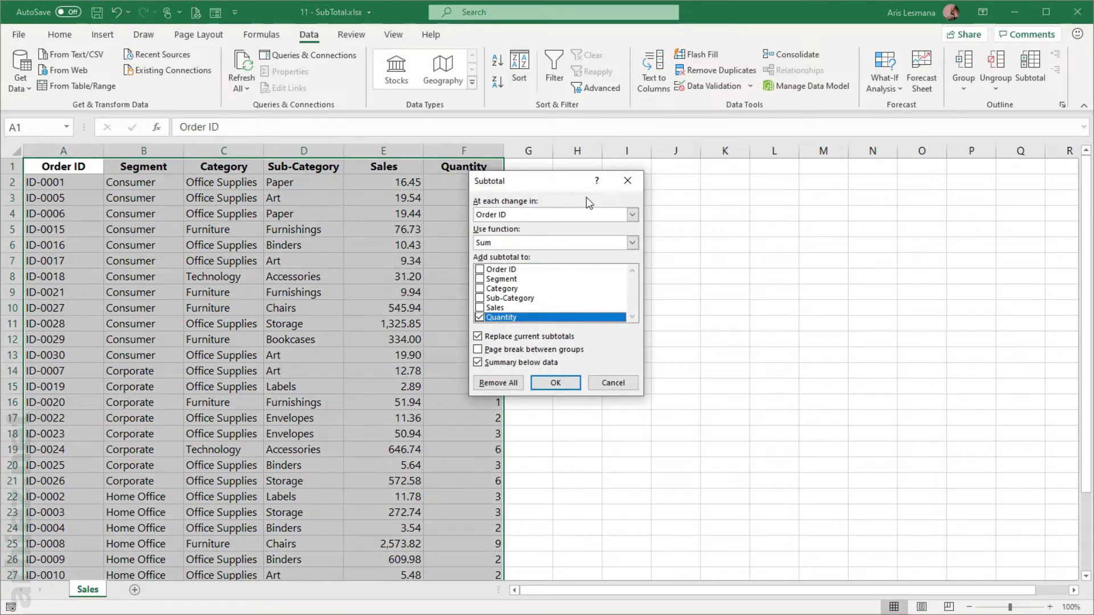
drag(570, 180, 636, 187)
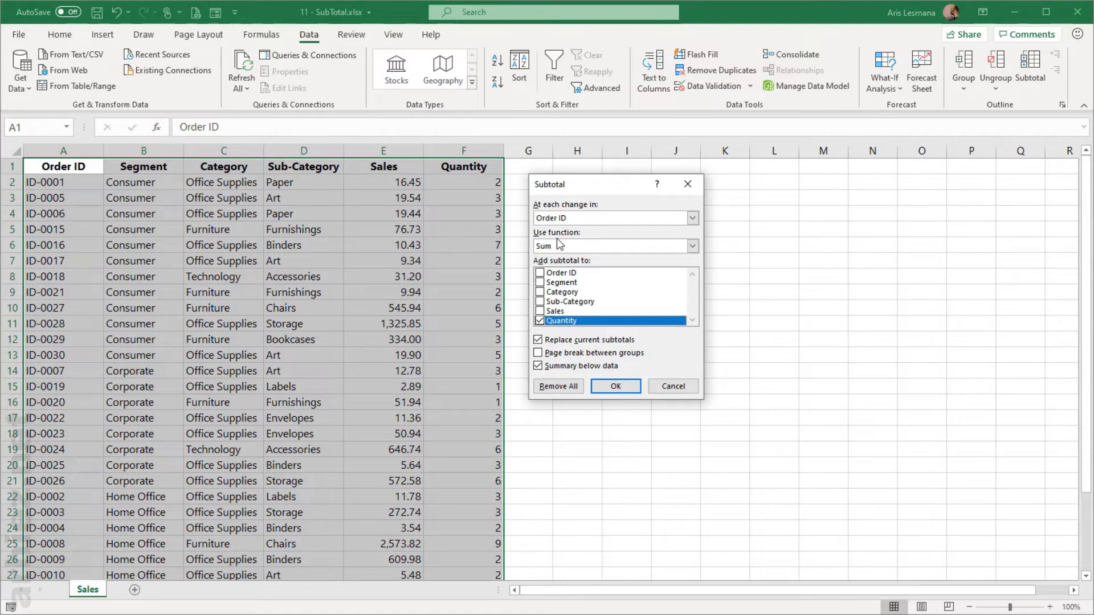
click(692, 218)
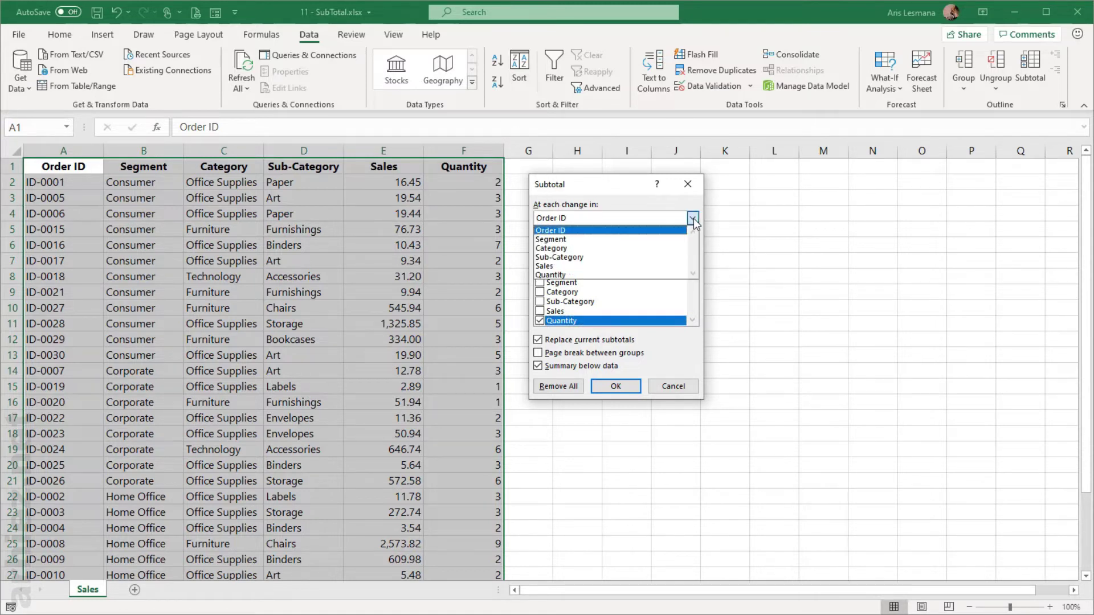
click(589, 240)
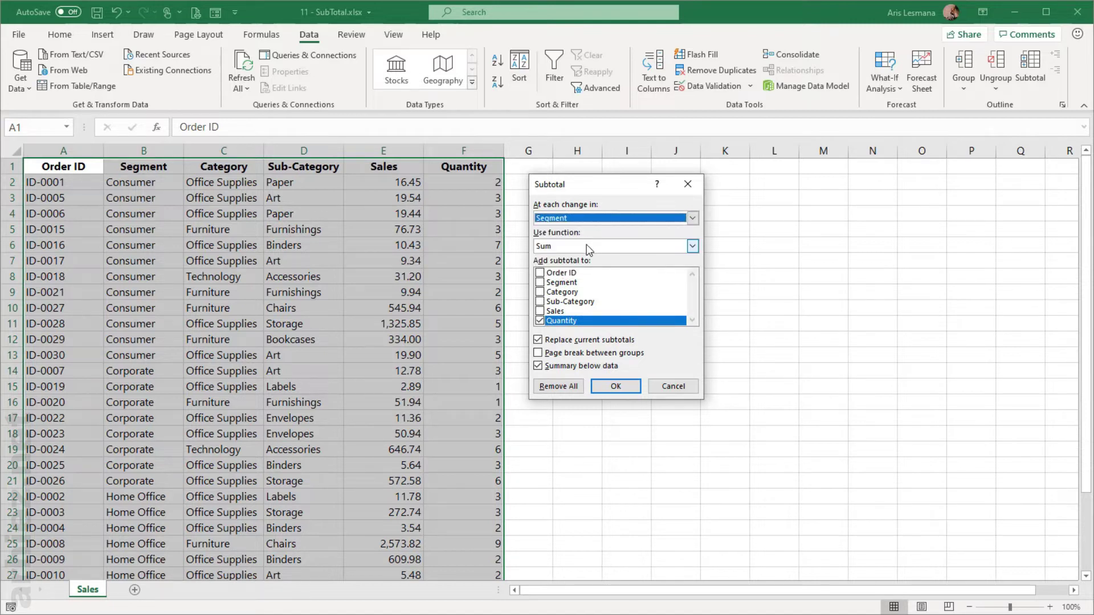
click(588, 247)
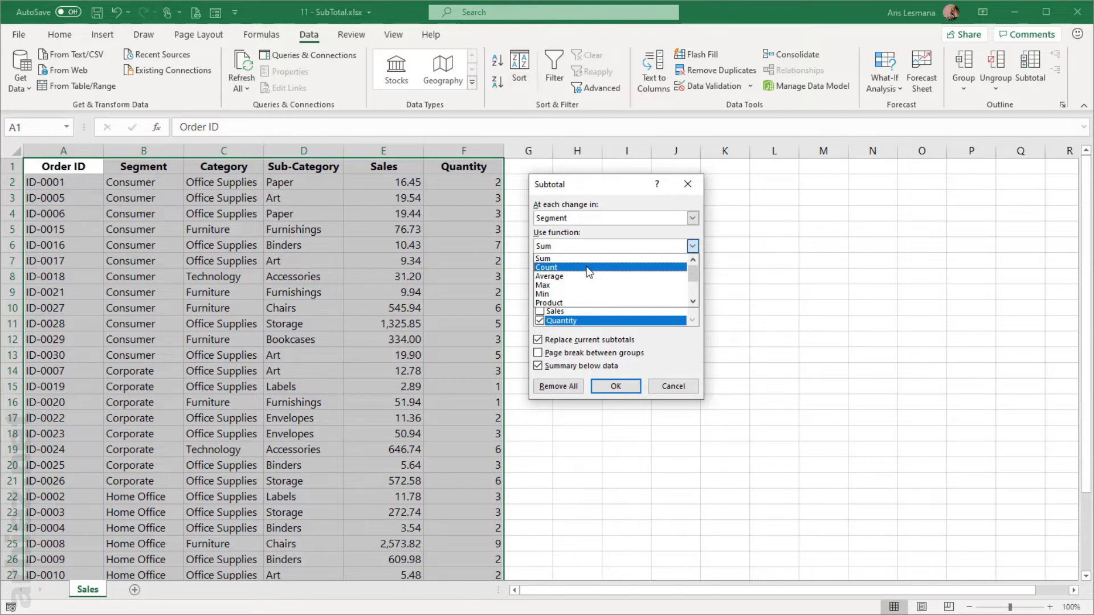
click(589, 258)
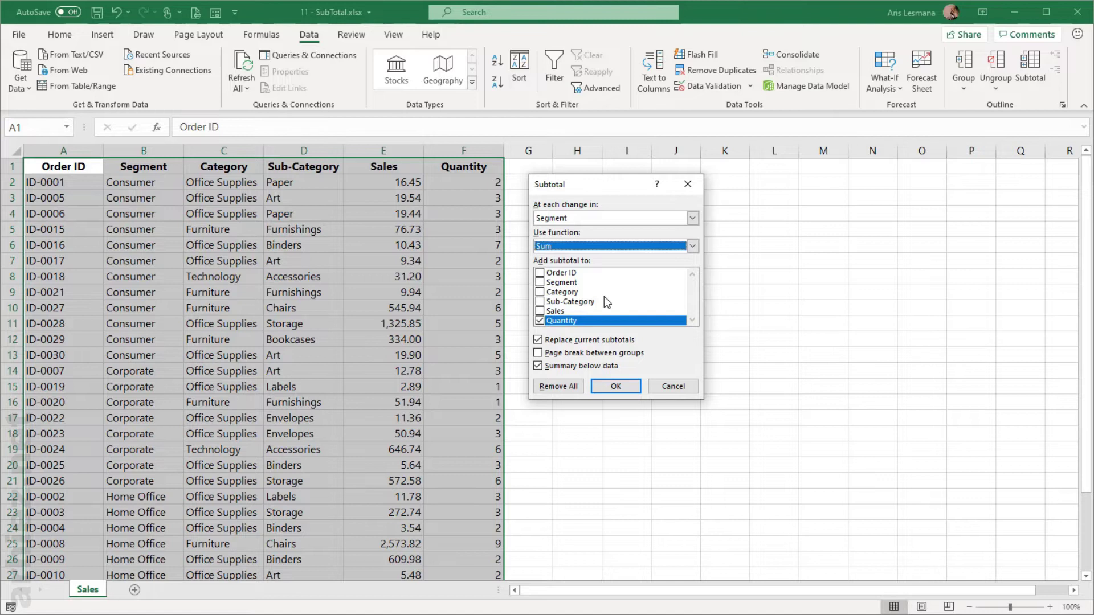
click(541, 321)
click(540, 321)
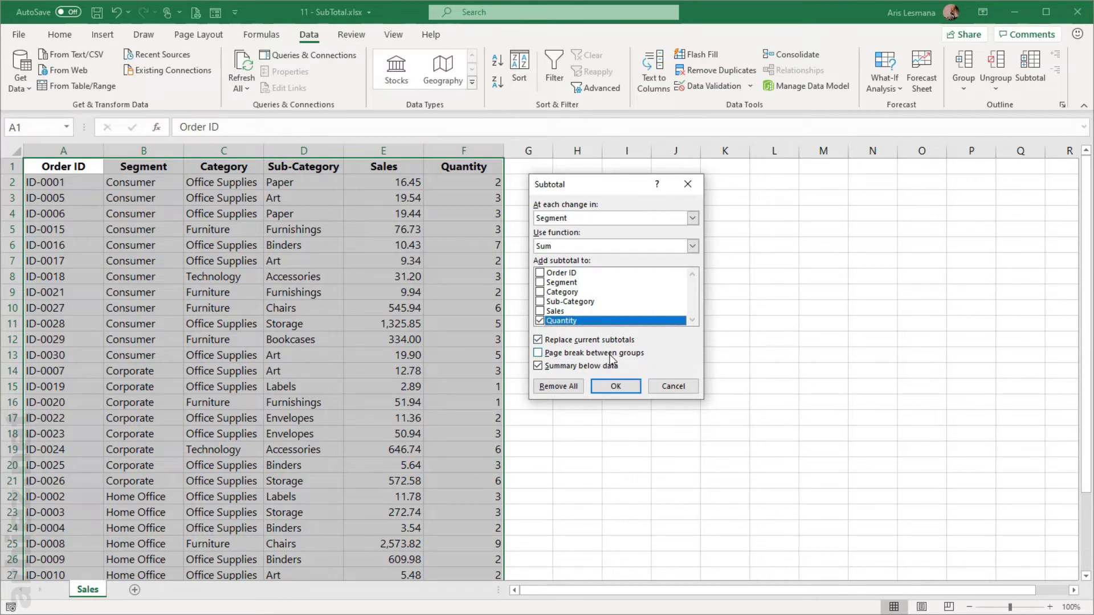
click(616, 387)
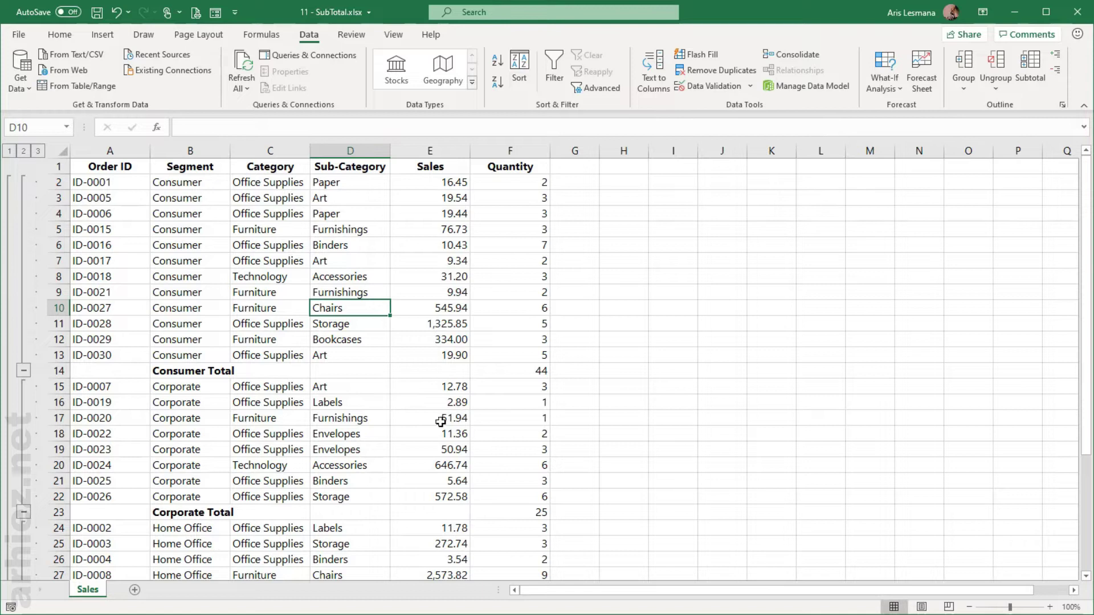
Review the Quantity subtotal rows for each segment and the grand total row.
scroll(393, 404, down, 3)
scroll(393, 404, down, 2)
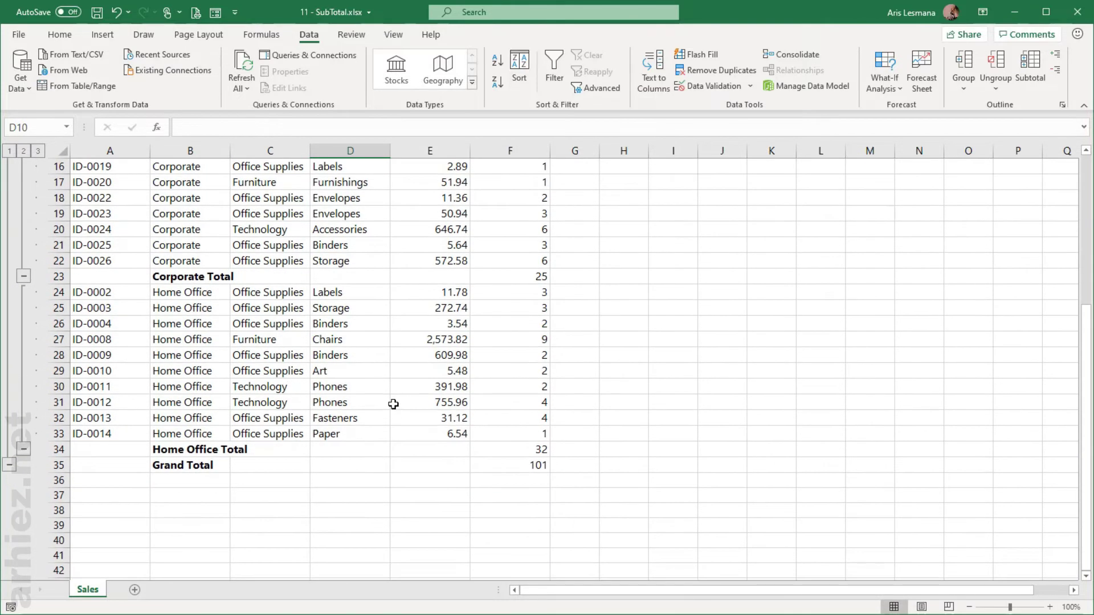
scroll(393, 404, up, 5)
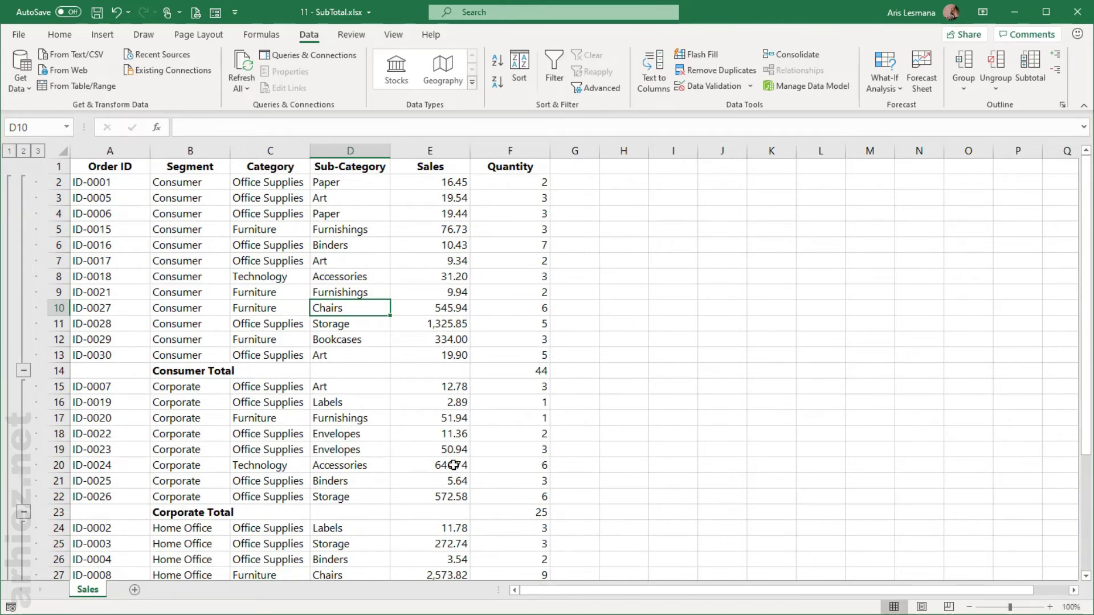
scroll(444, 472, down, 4)
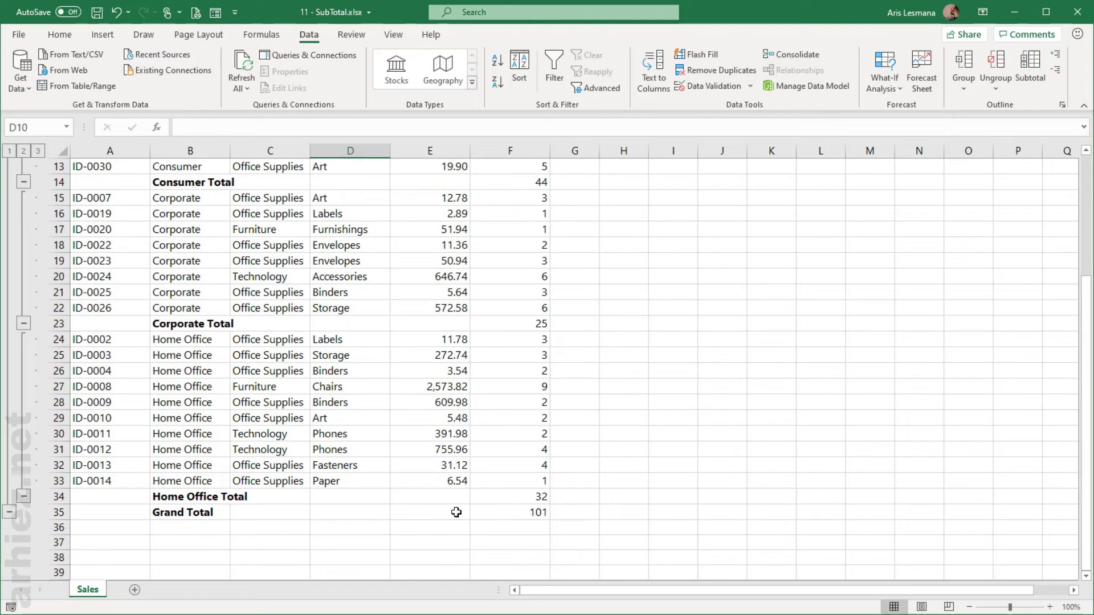
scroll(404, 420, up, 4)
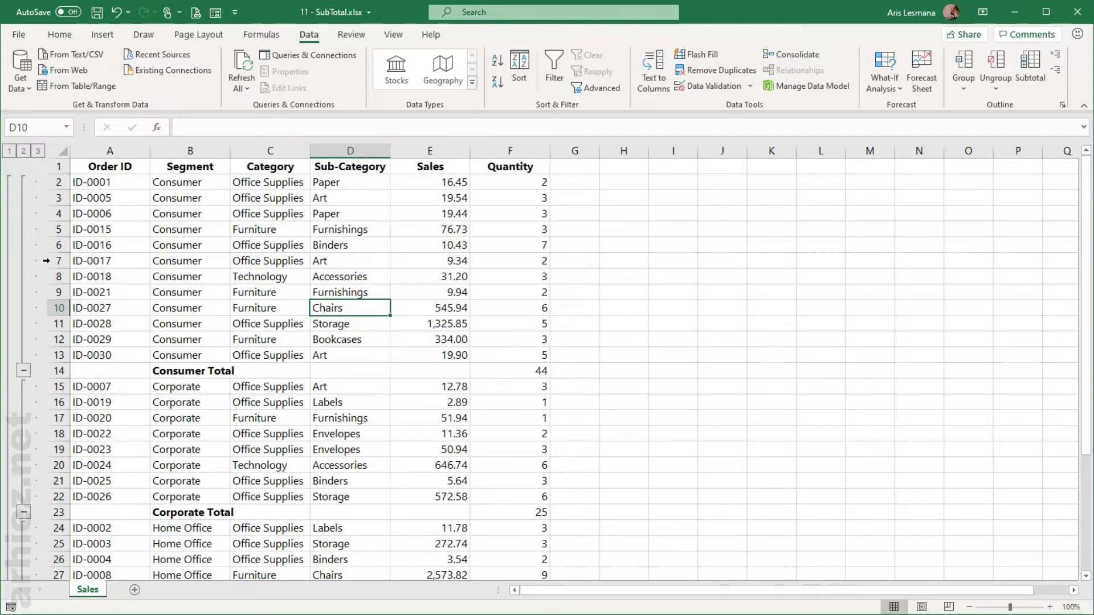
Collapse the Consumer and Corporate detail rows down to their totals and expand both groups again.
click(23, 371)
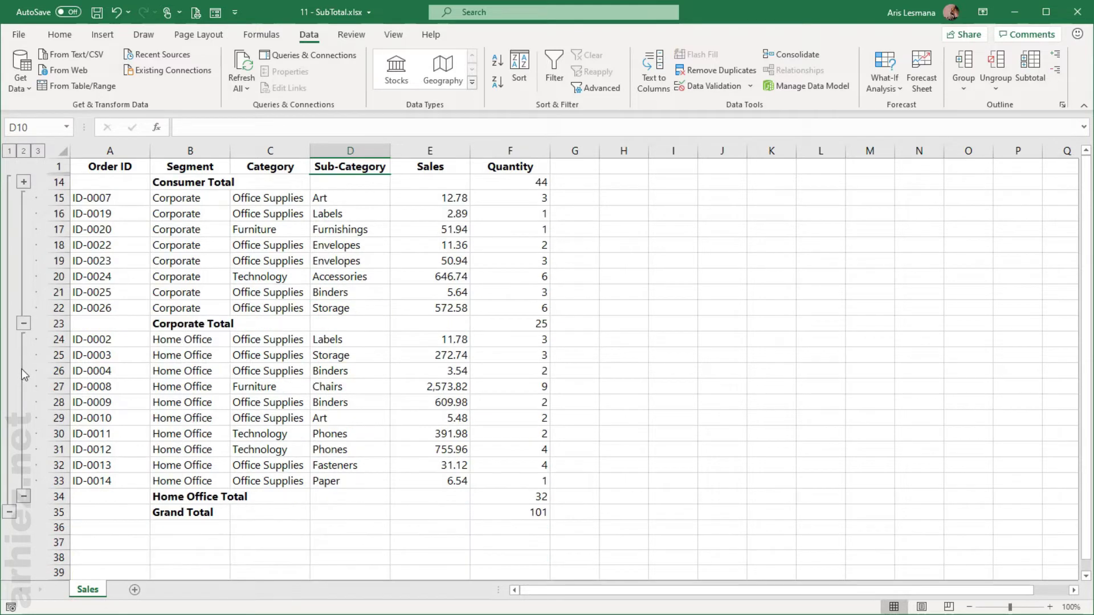
click(23, 323)
click(23, 198)
click(23, 182)
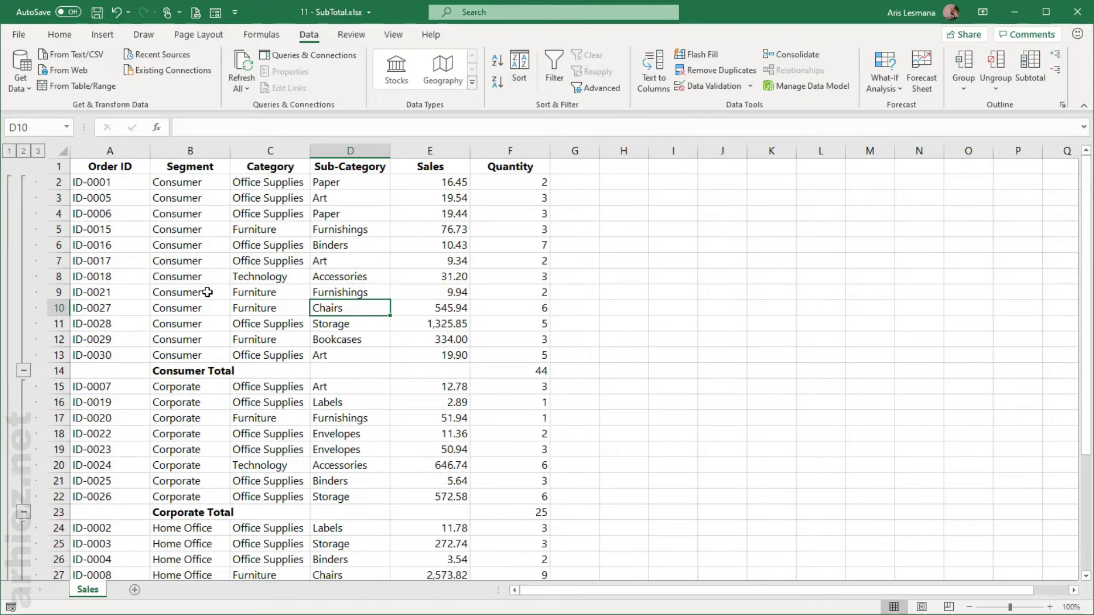
View the outline at level 1 for the grand total, level 2 for segment totals, and level 3 for all details.
click(10, 151)
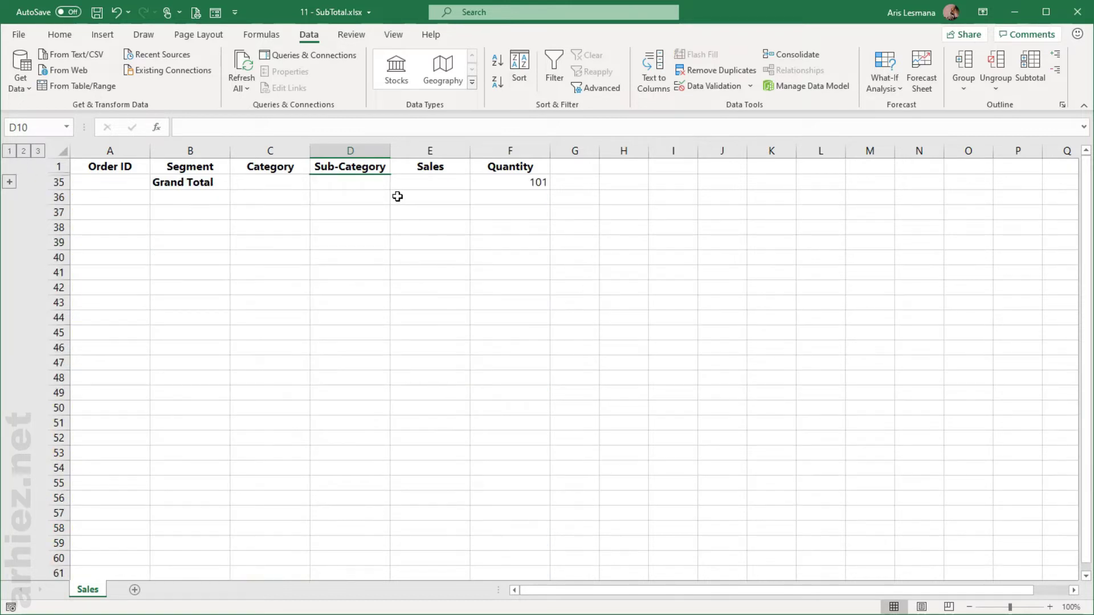
click(23, 152)
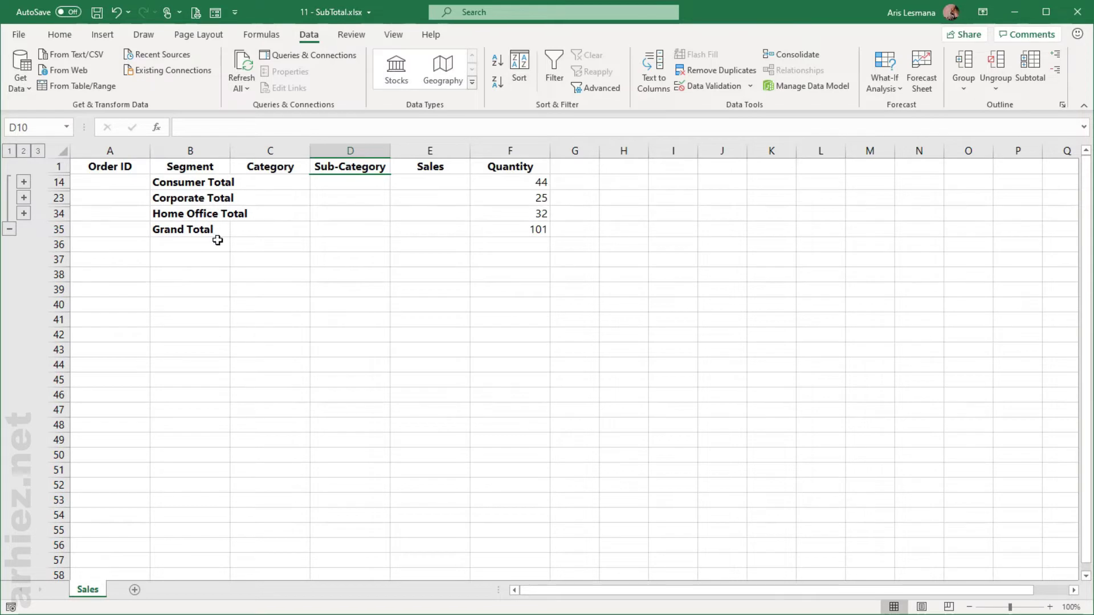
click(38, 152)
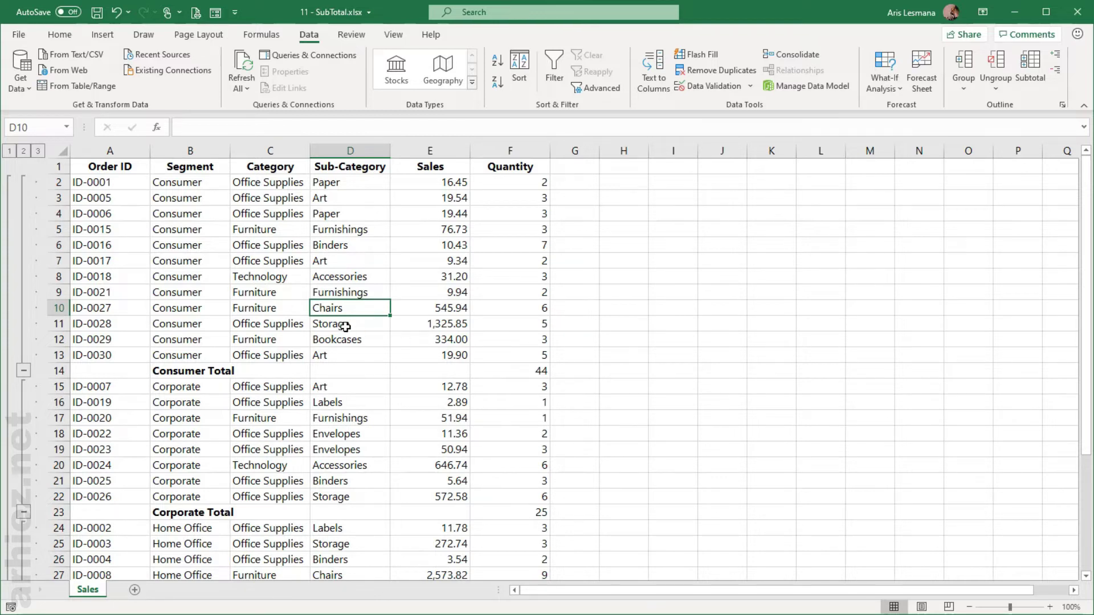
click(334, 263)
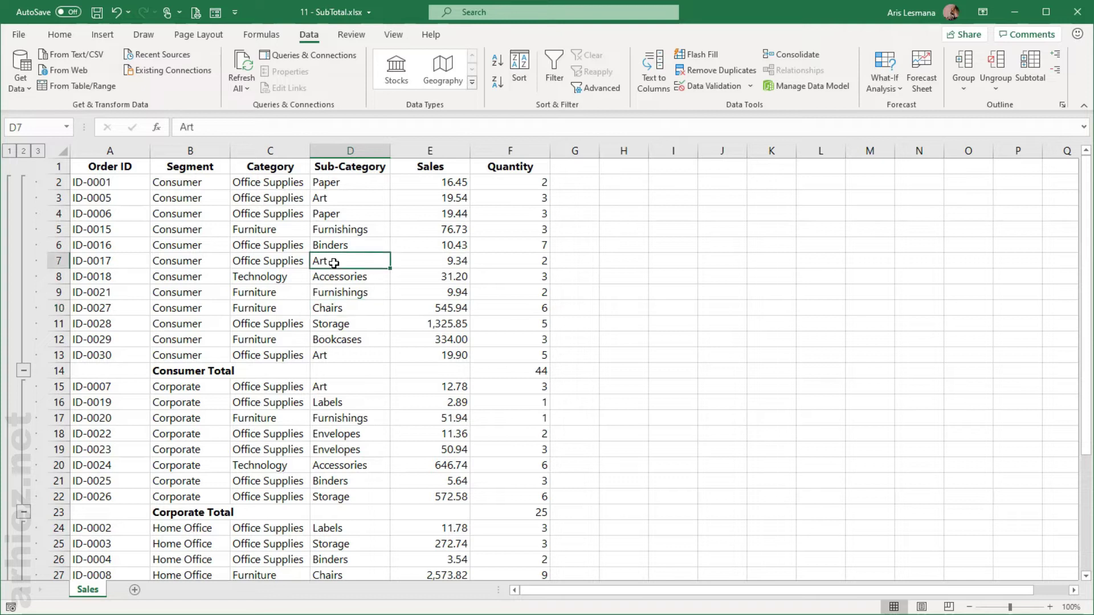
click(267, 264)
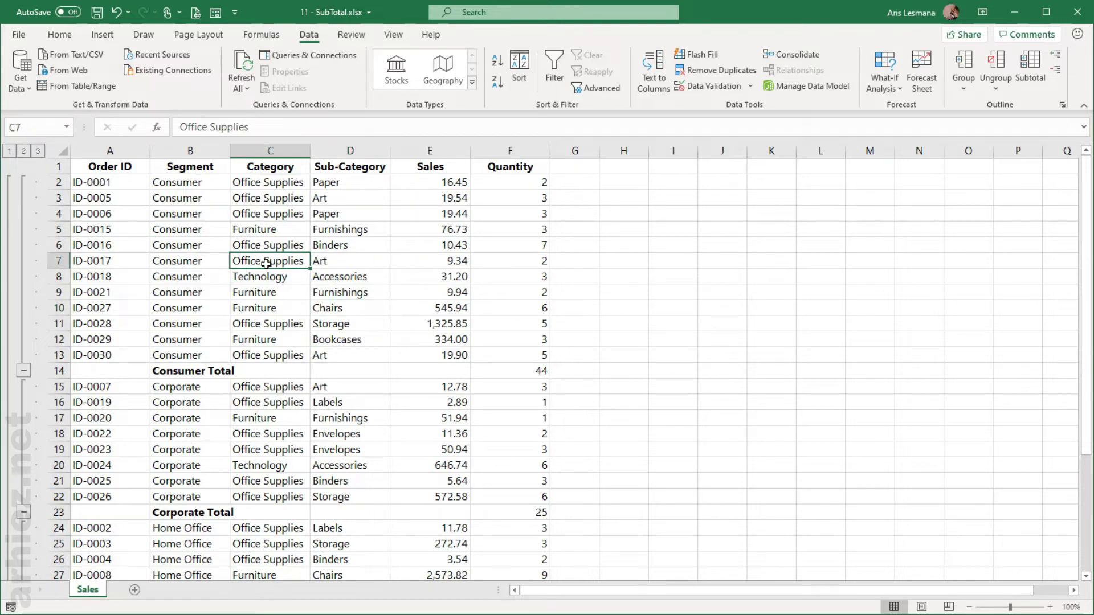
Remove all subtotals from the sales data.
click(1032, 78)
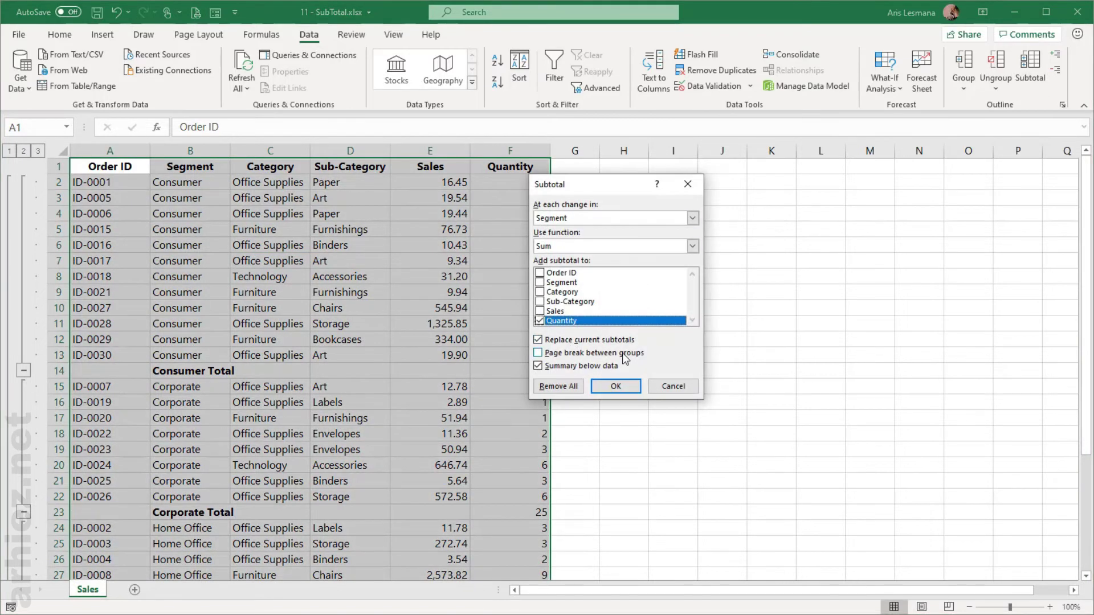
click(569, 390)
click(448, 392)
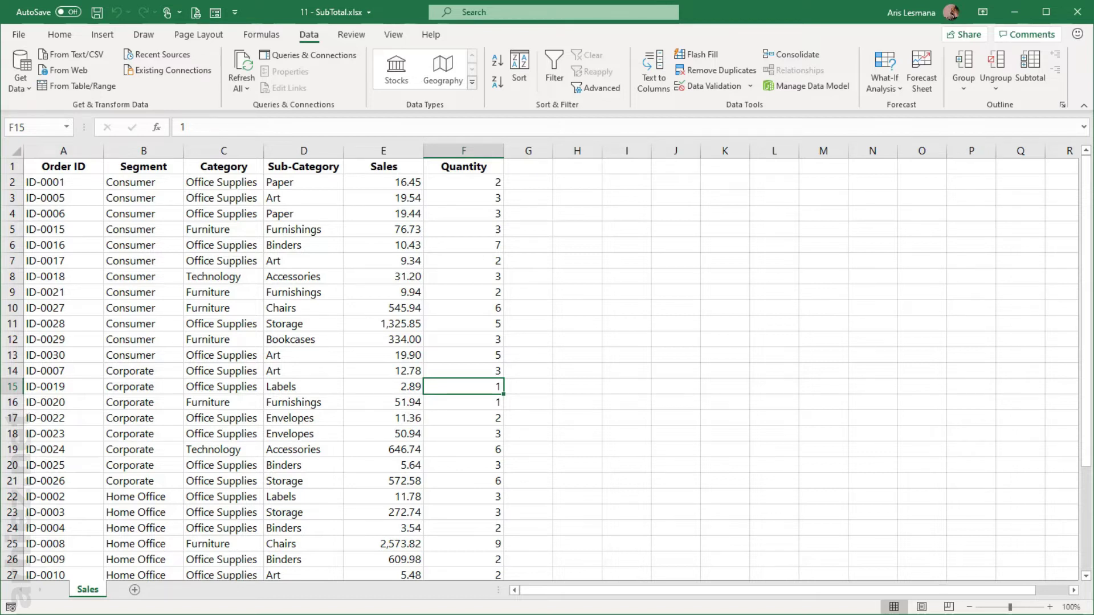
Look over the Sales, Quantity, Segment and Category columns of the plain sales data.
click(384, 214)
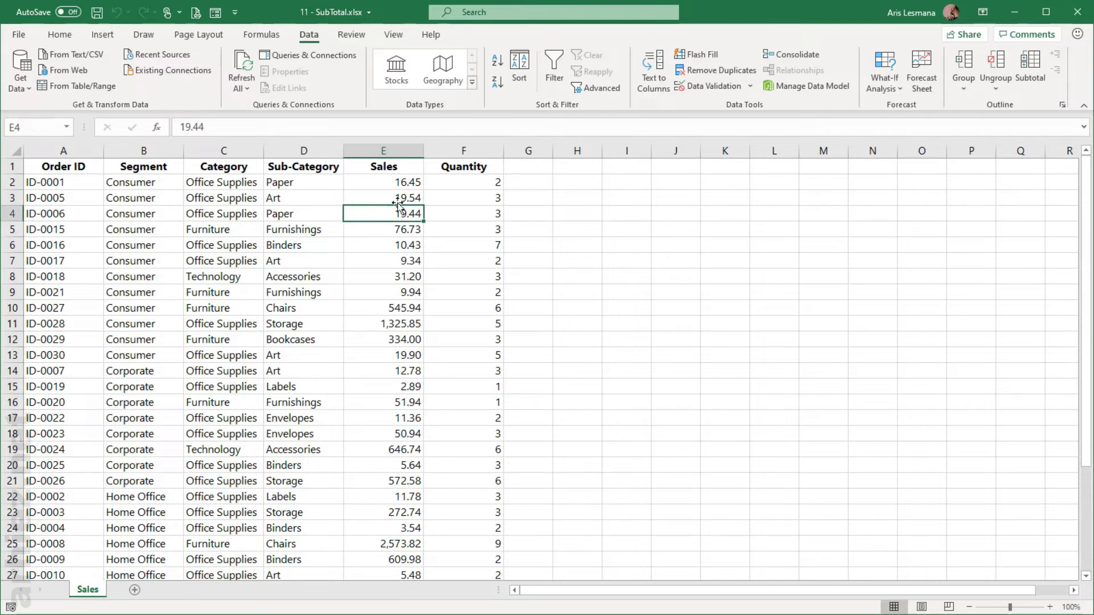
drag(392, 246, 402, 324)
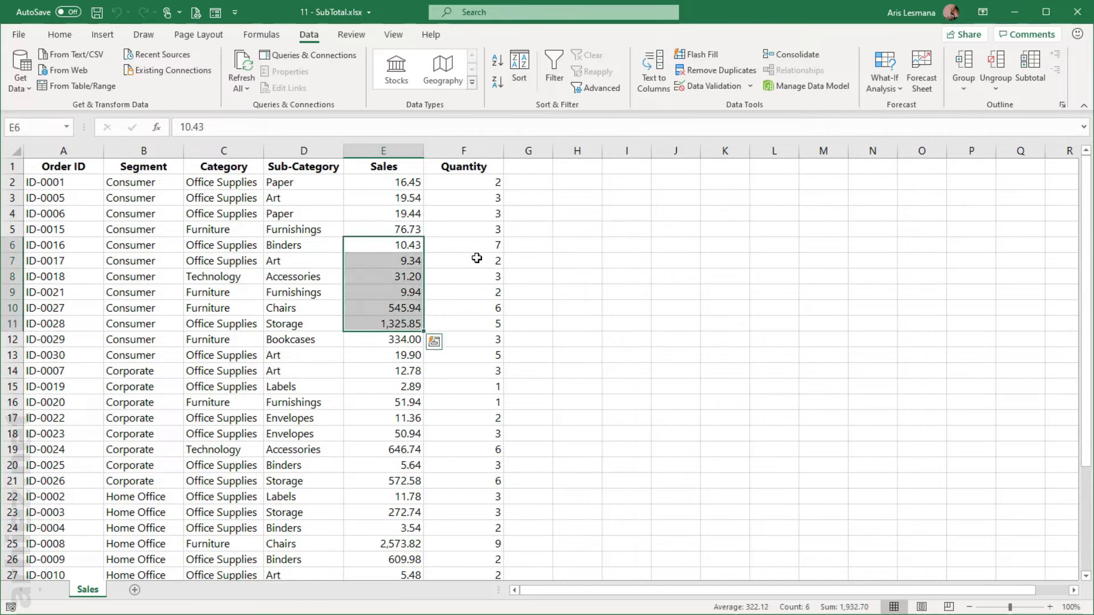
drag(477, 259, 481, 308)
drag(136, 211, 140, 261)
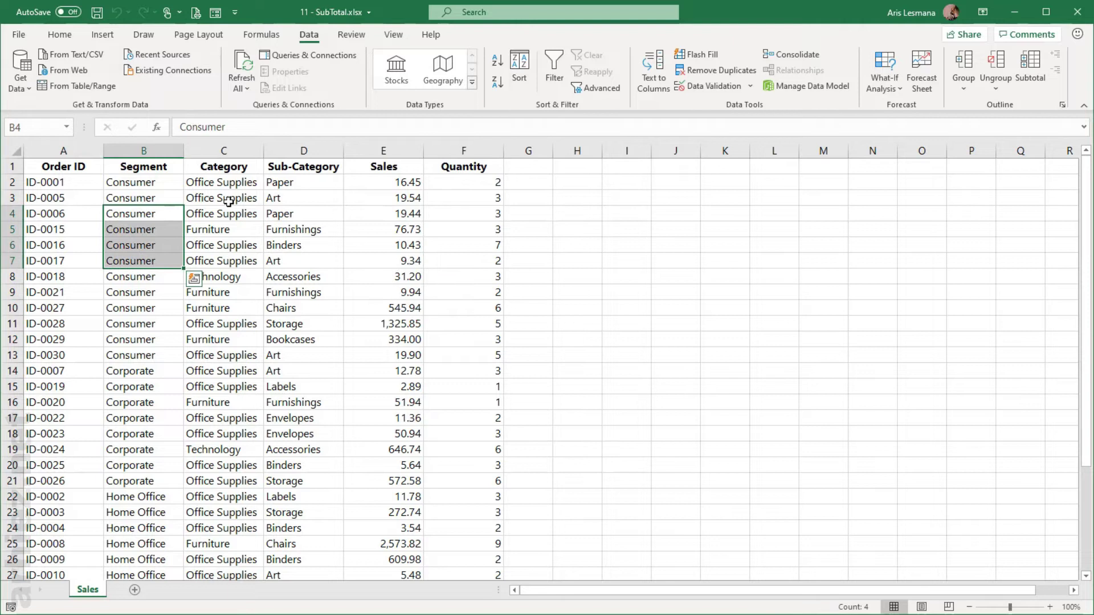
drag(229, 202, 220, 278)
click(359, 293)
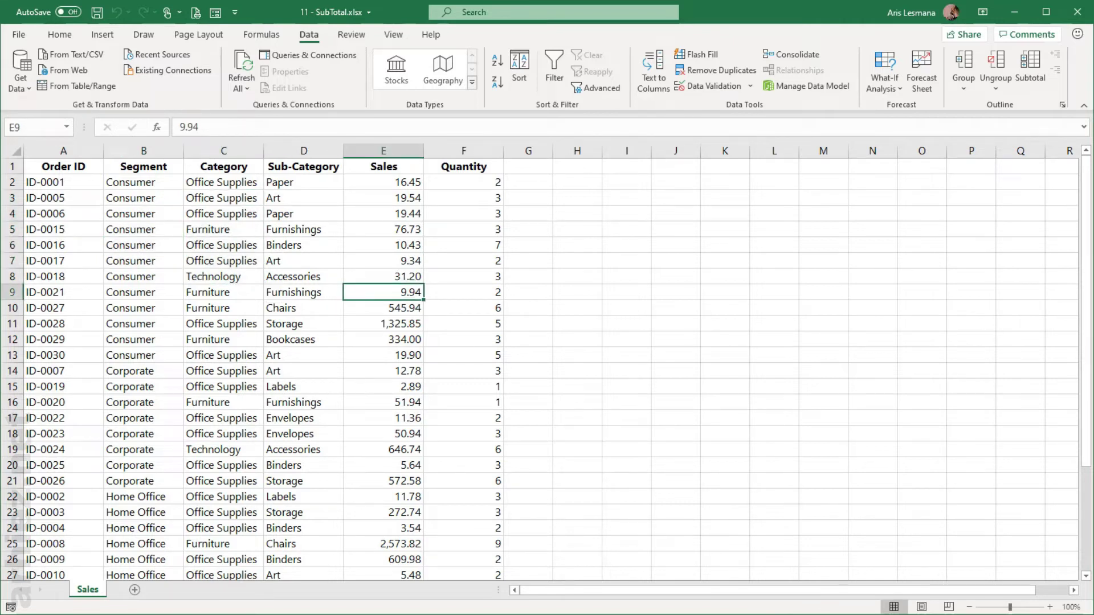
Sort the sales data by Segment and then by Category, both on cell values from A to Z.
click(236, 262)
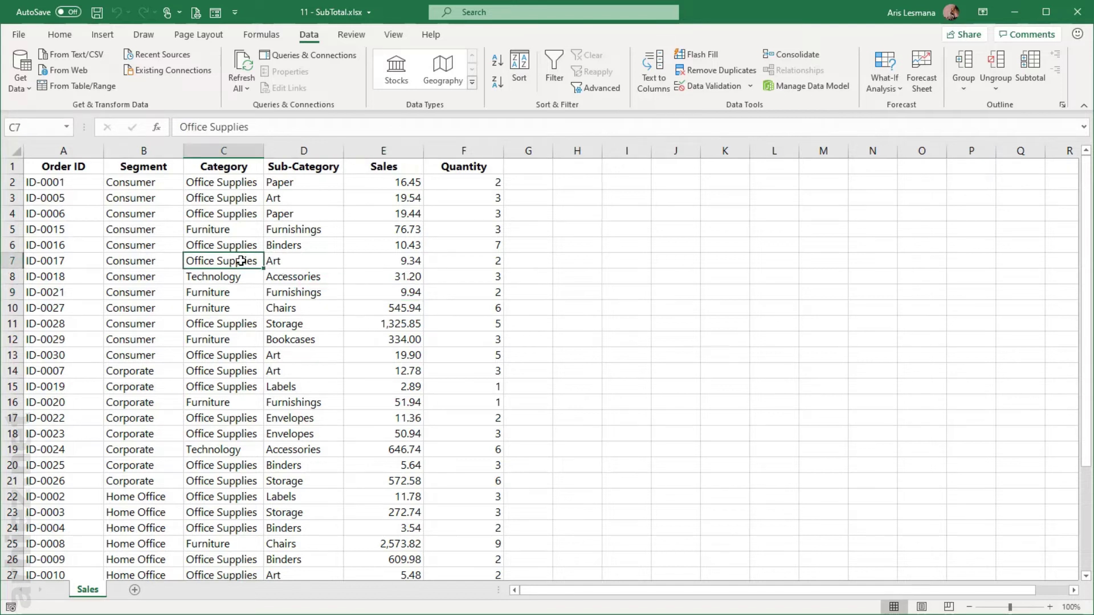
click(520, 79)
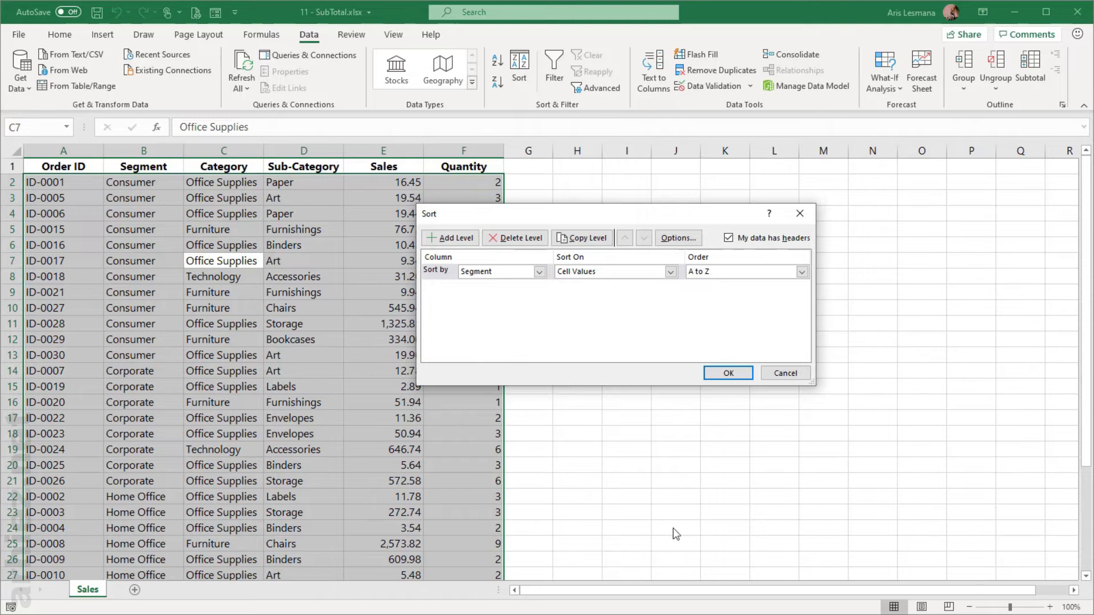
click(472, 240)
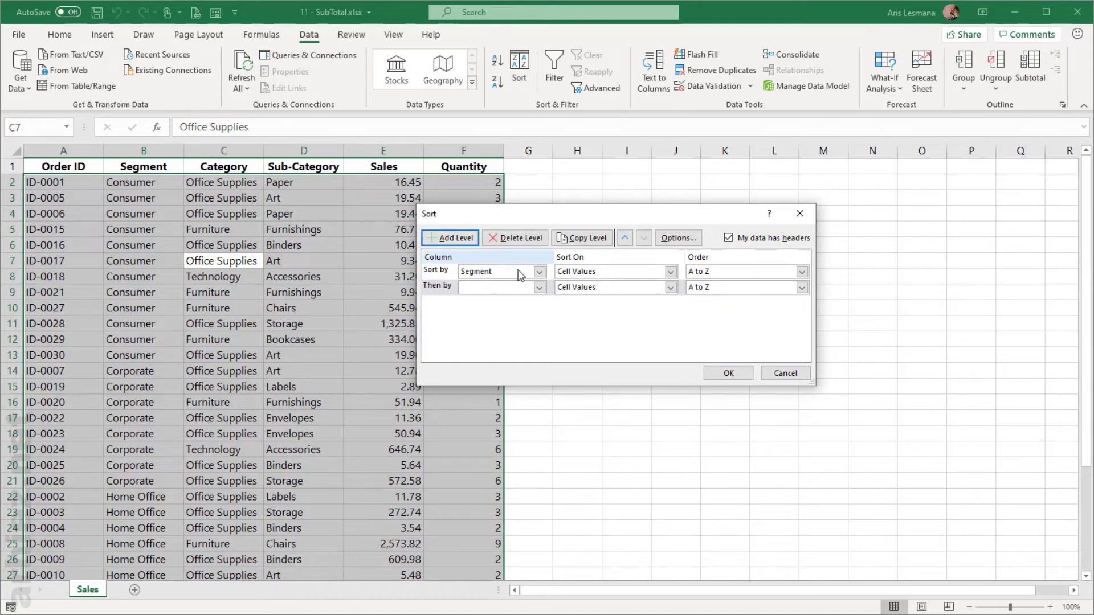
click(539, 287)
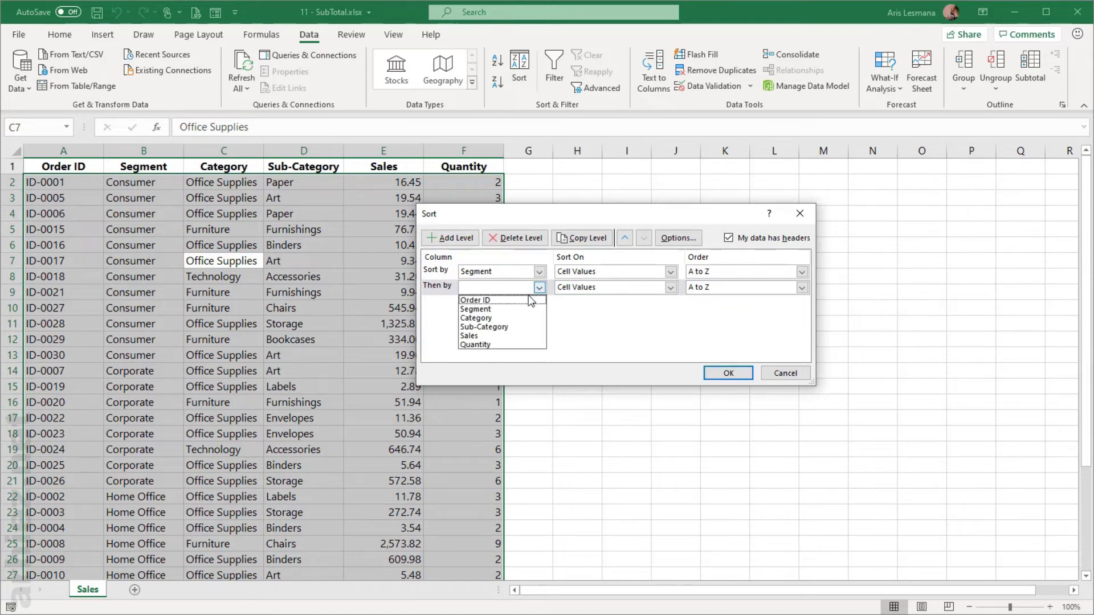
click(507, 318)
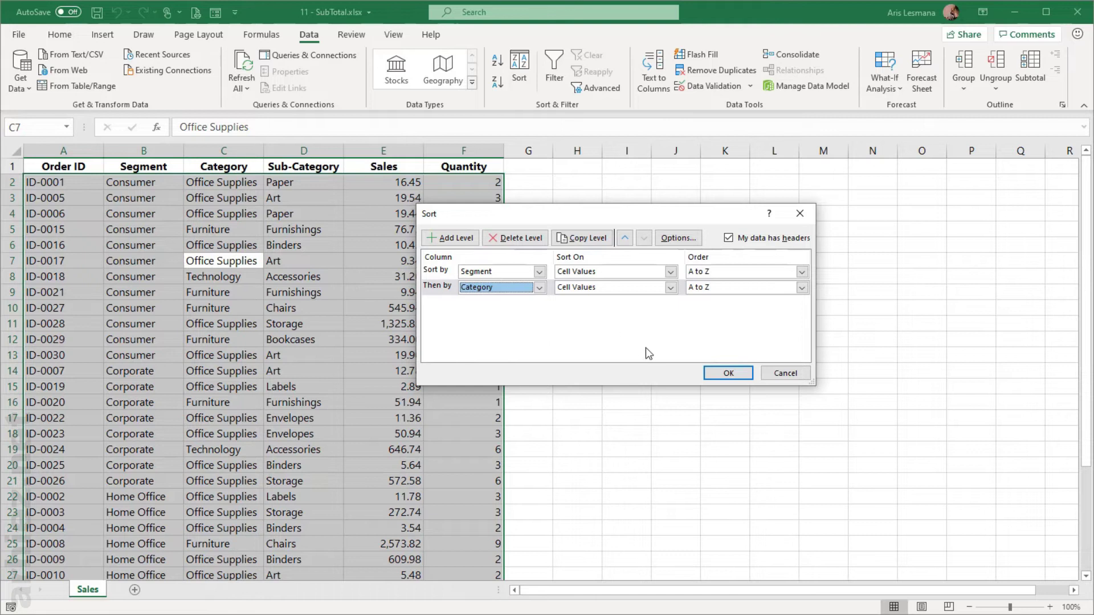
click(740, 378)
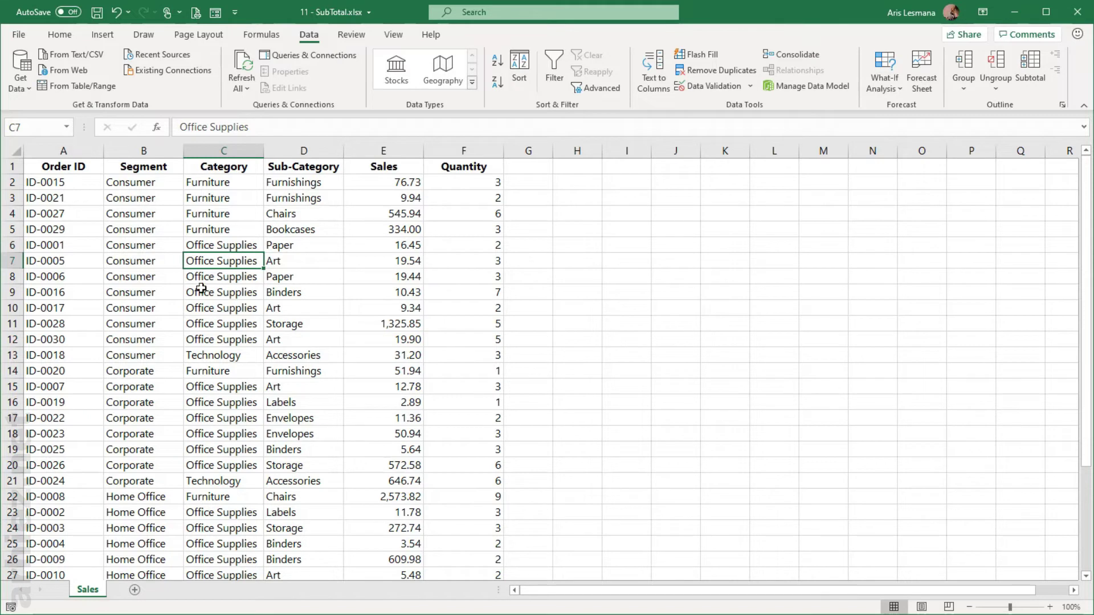
Review the category order within the Consumer, Corporate and Home Office rows of the sorted data.
click(335, 243)
drag(136, 185, 235, 354)
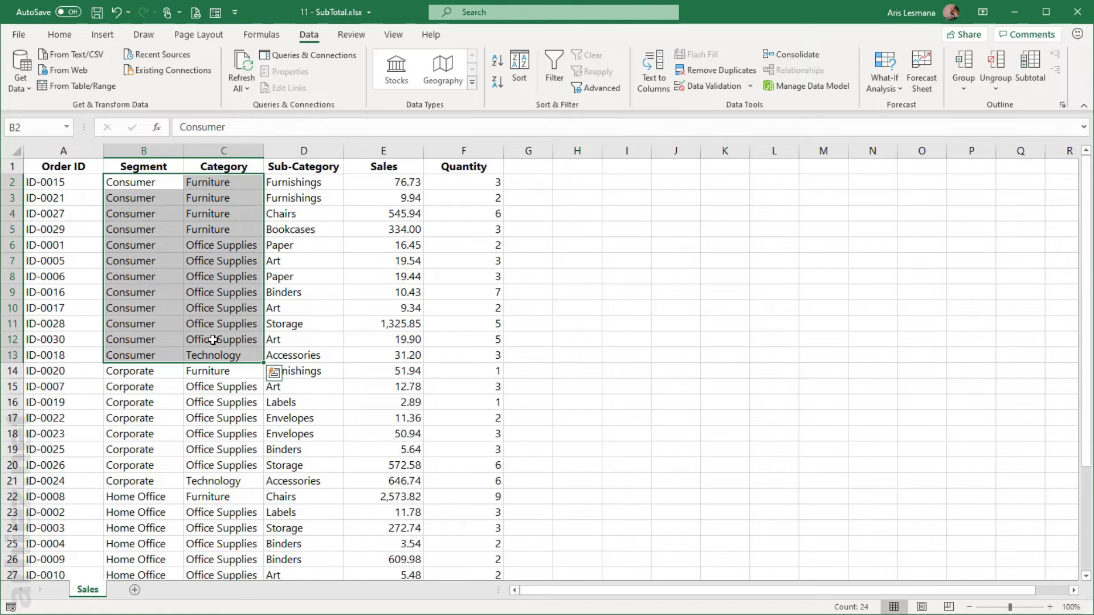
click(196, 394)
drag(149, 373, 223, 486)
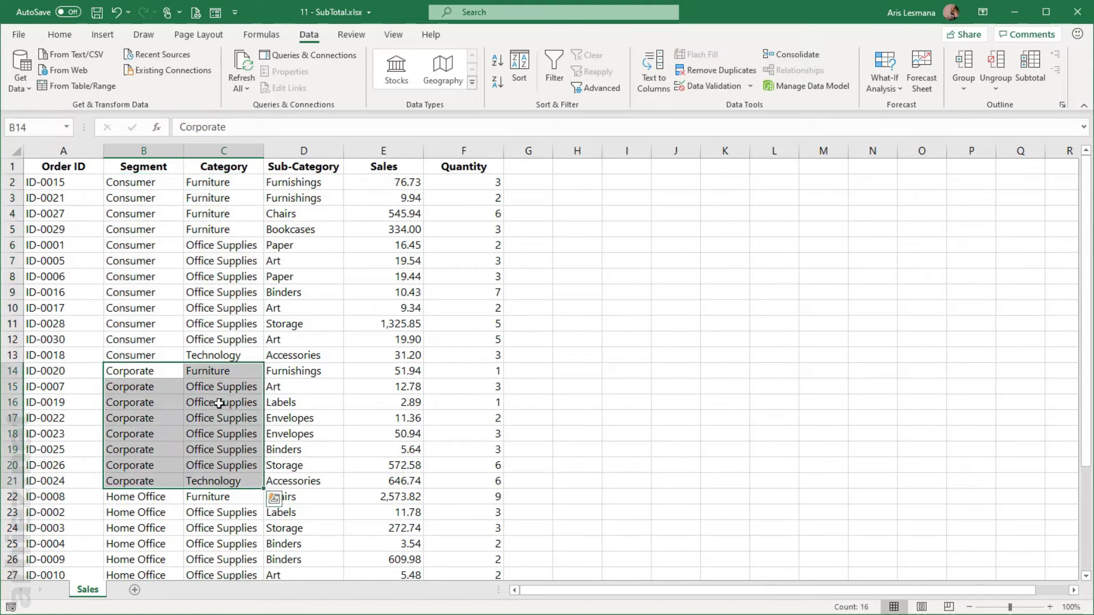
scroll(220, 399, down, 3)
drag(161, 359, 252, 430)
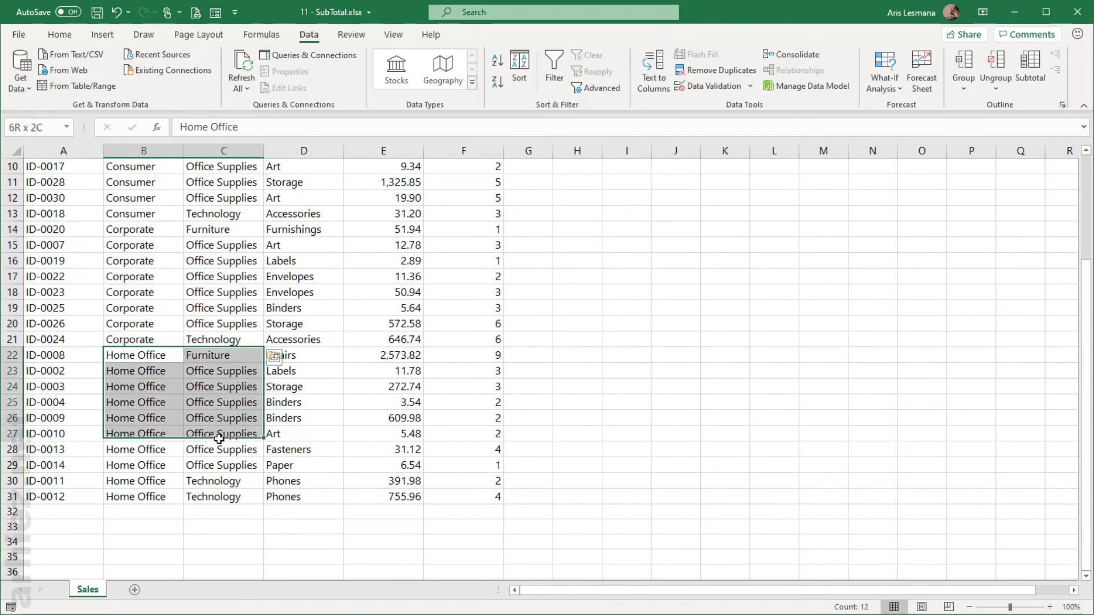
click(348, 376)
scroll(349, 373, up, 3)
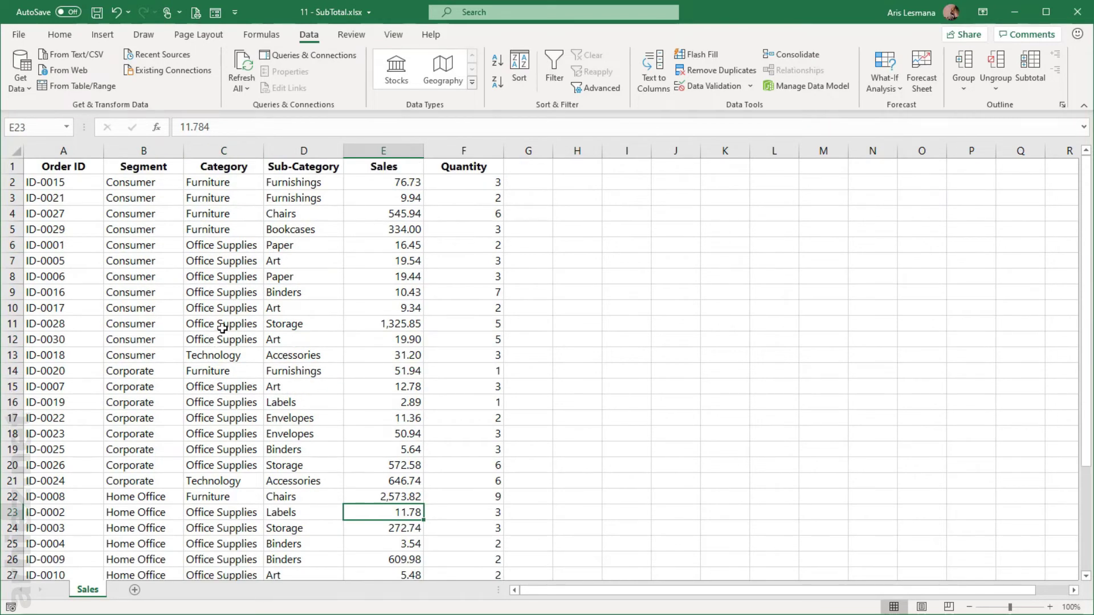
Add subtotals at each change in Segment, using Sum on both Sales and Quantity with the summary below the data.
click(213, 293)
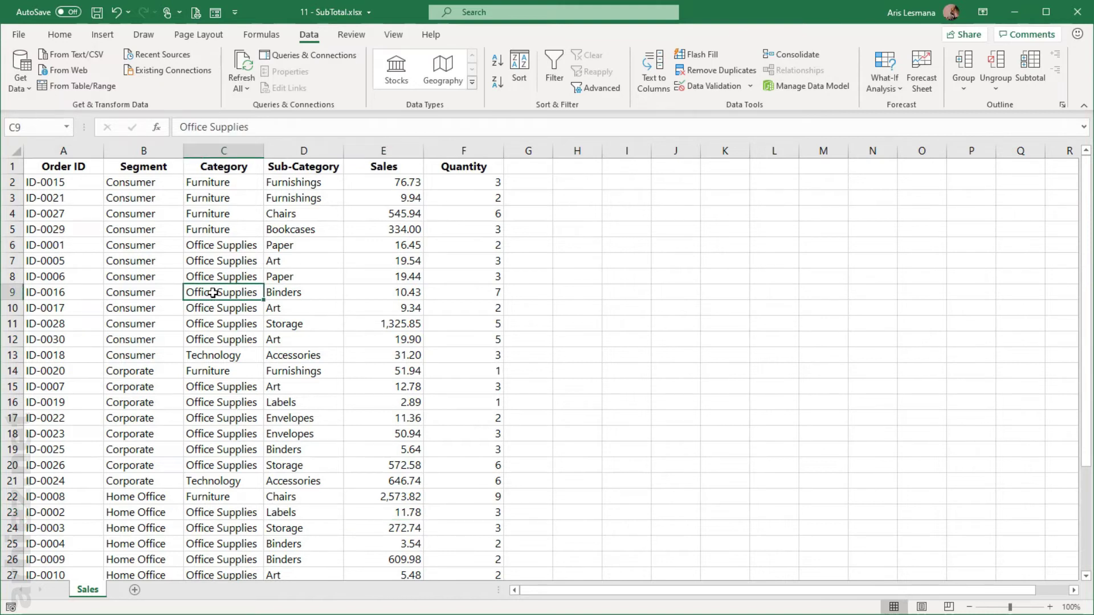
click(1026, 77)
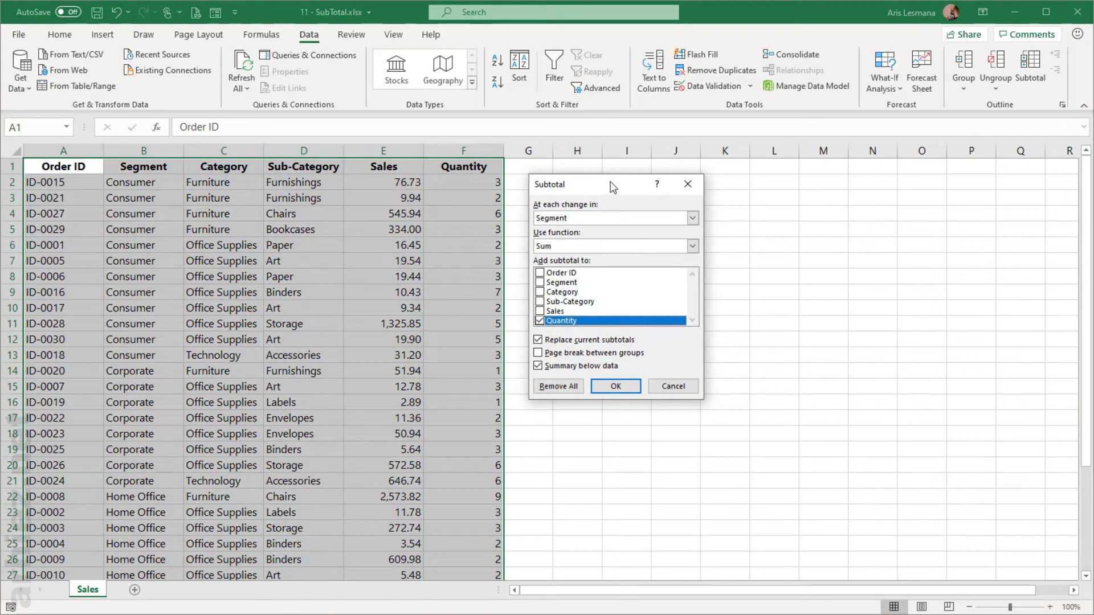
drag(614, 186, 599, 183)
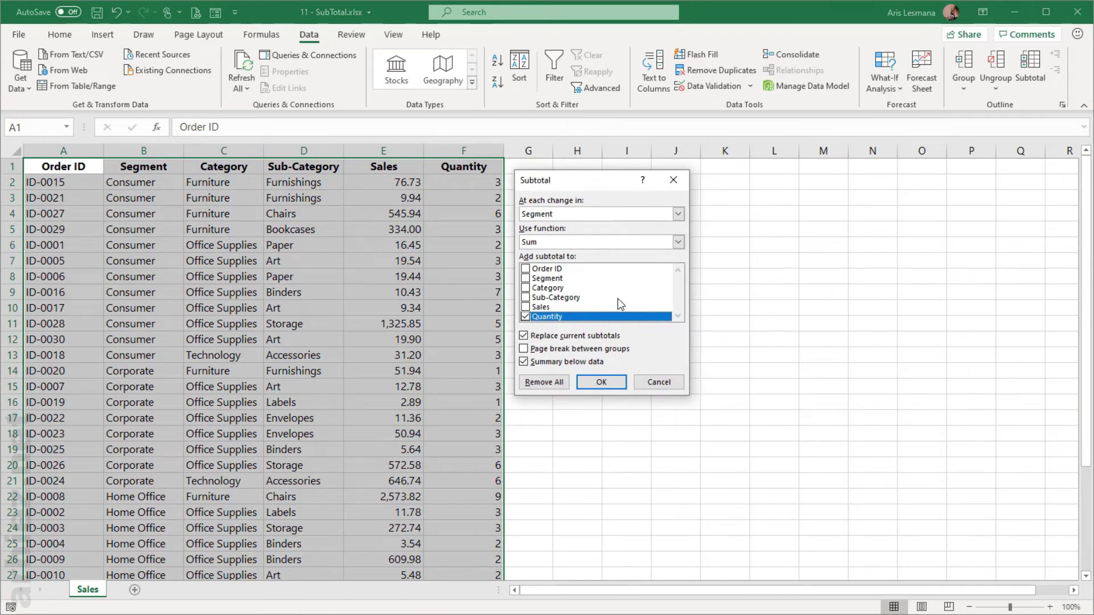
click(678, 215)
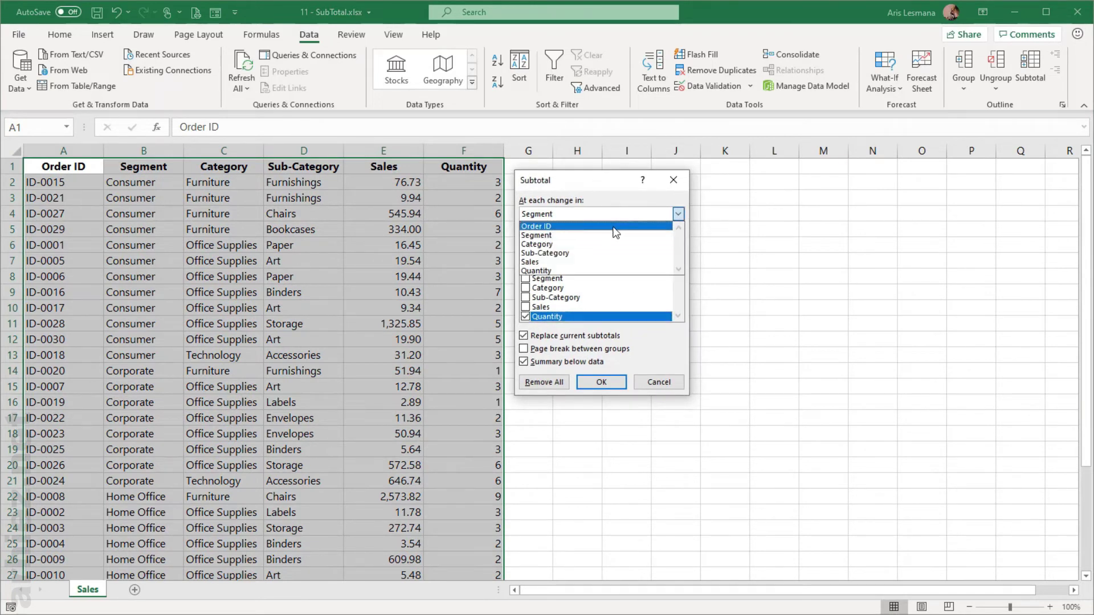
click(602, 235)
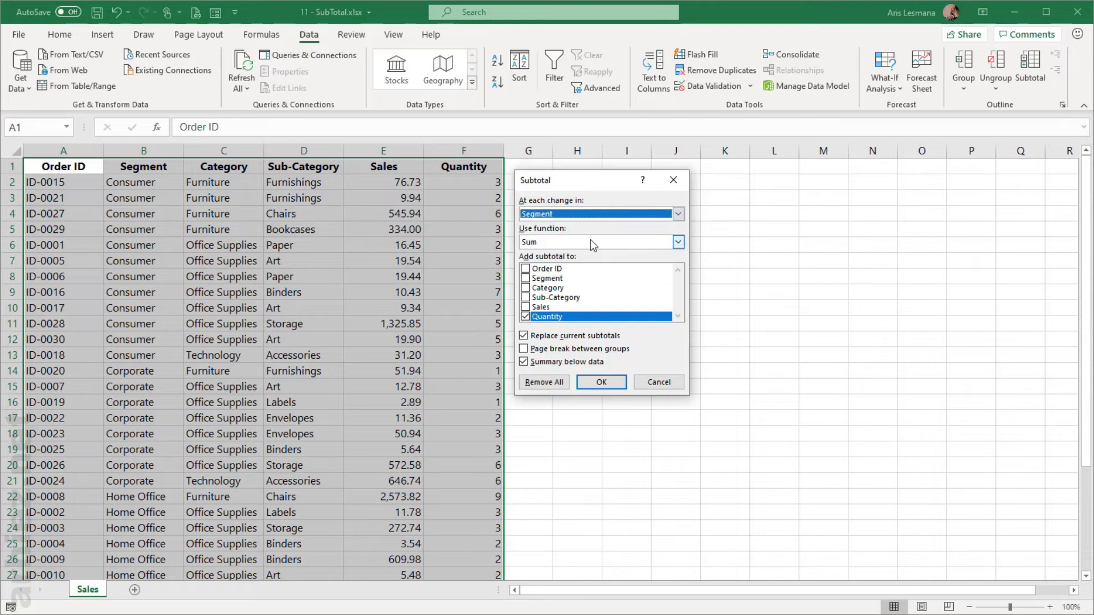
click(678, 242)
click(615, 254)
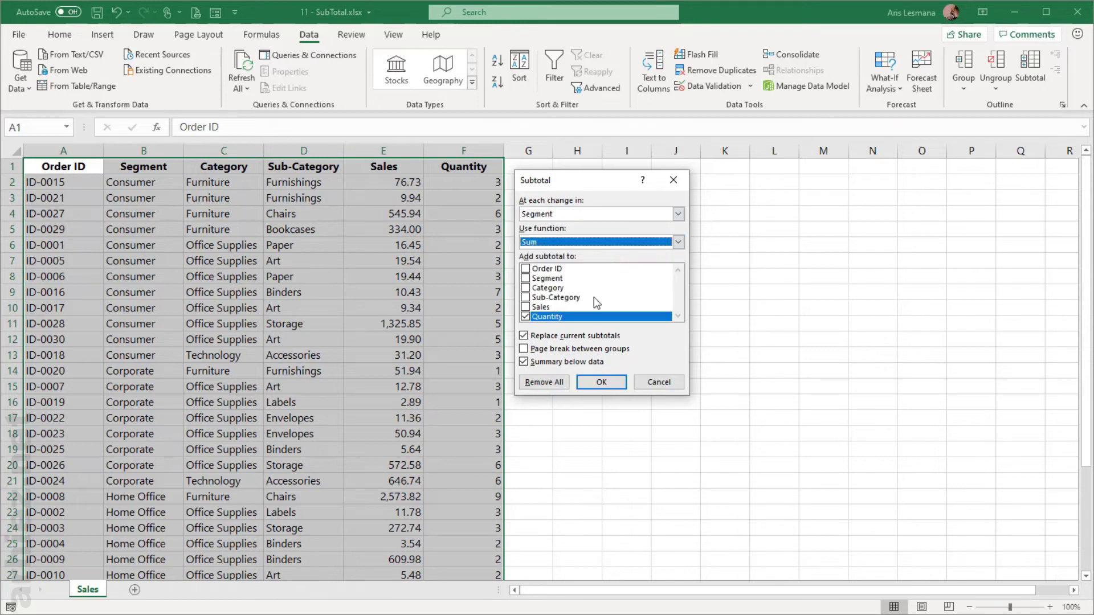
click(525, 308)
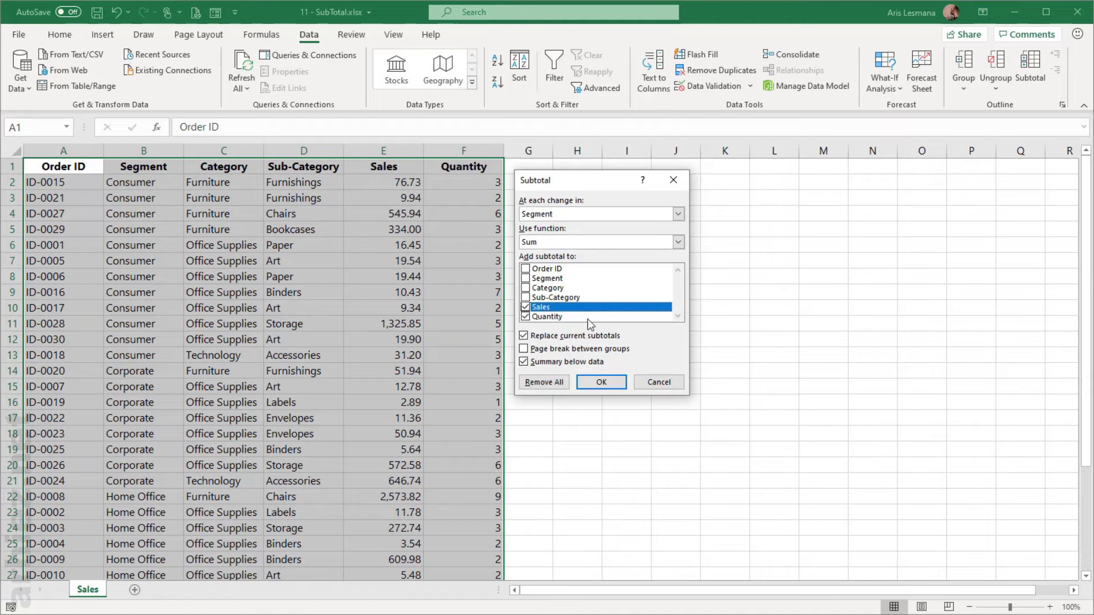
click(601, 382)
click(673, 371)
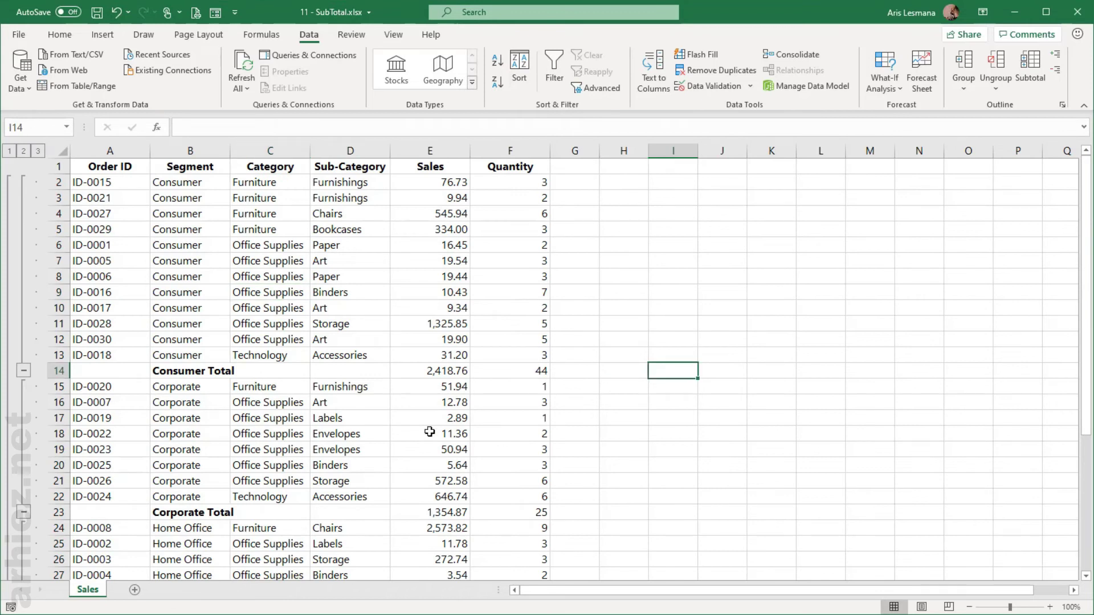
scroll(344, 420, down, 4)
scroll(342, 420, up, 4)
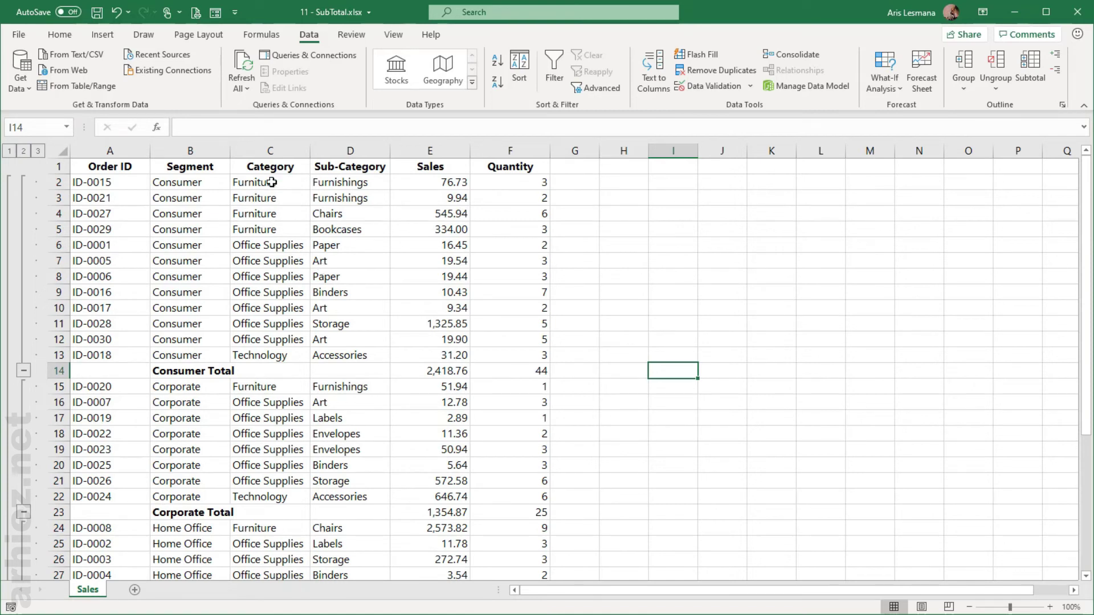
Add nested Sum subtotals of Sales and Quantity at each change in Category, without replacing the current segment subtotals.
click(283, 261)
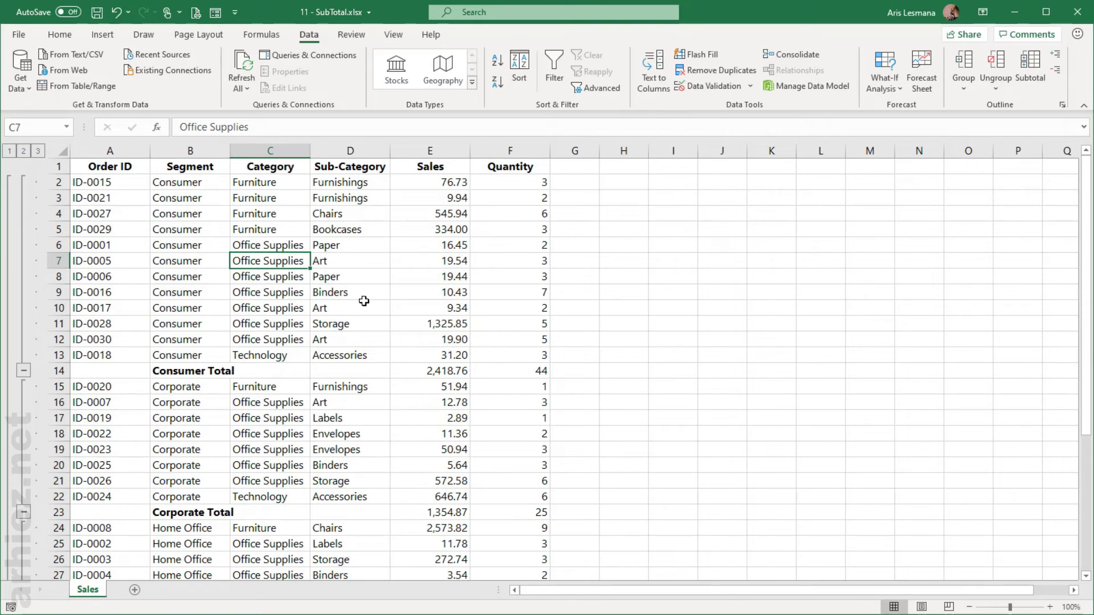
click(1030, 83)
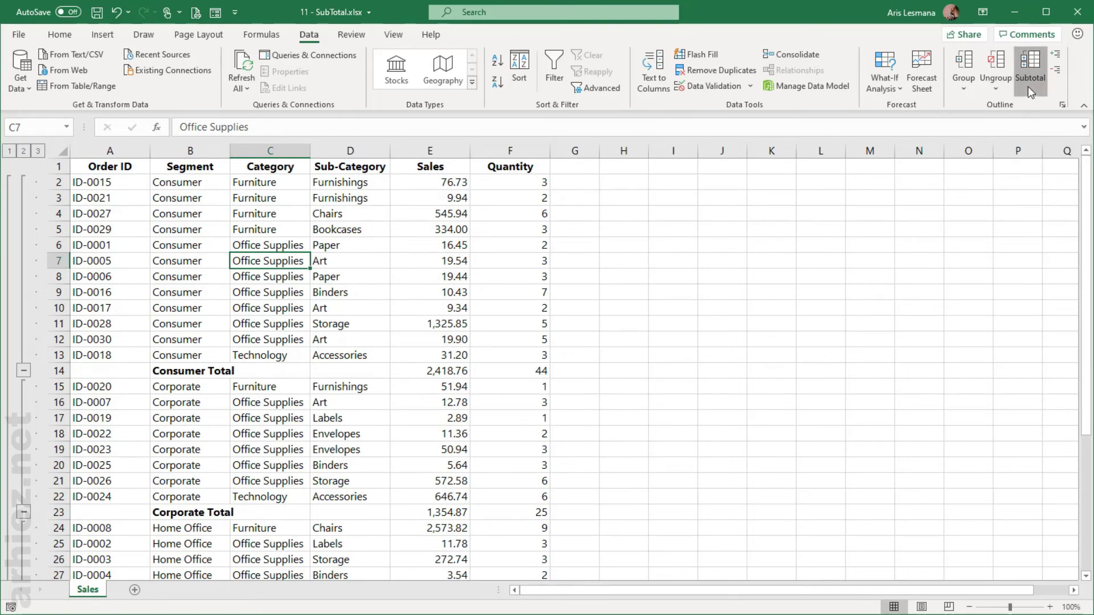
drag(611, 180, 584, 176)
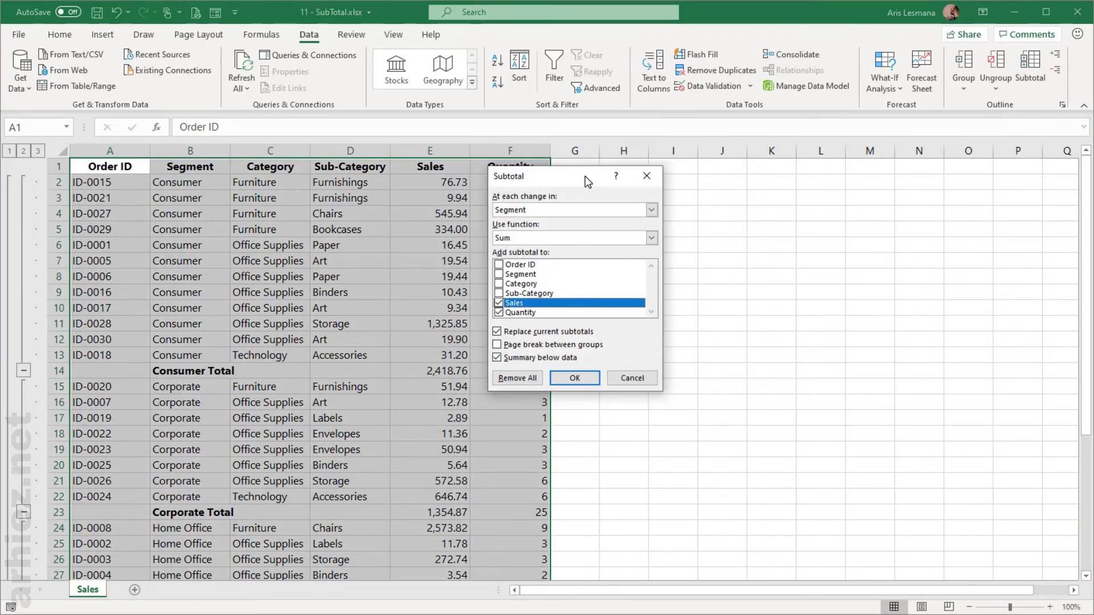
click(652, 209)
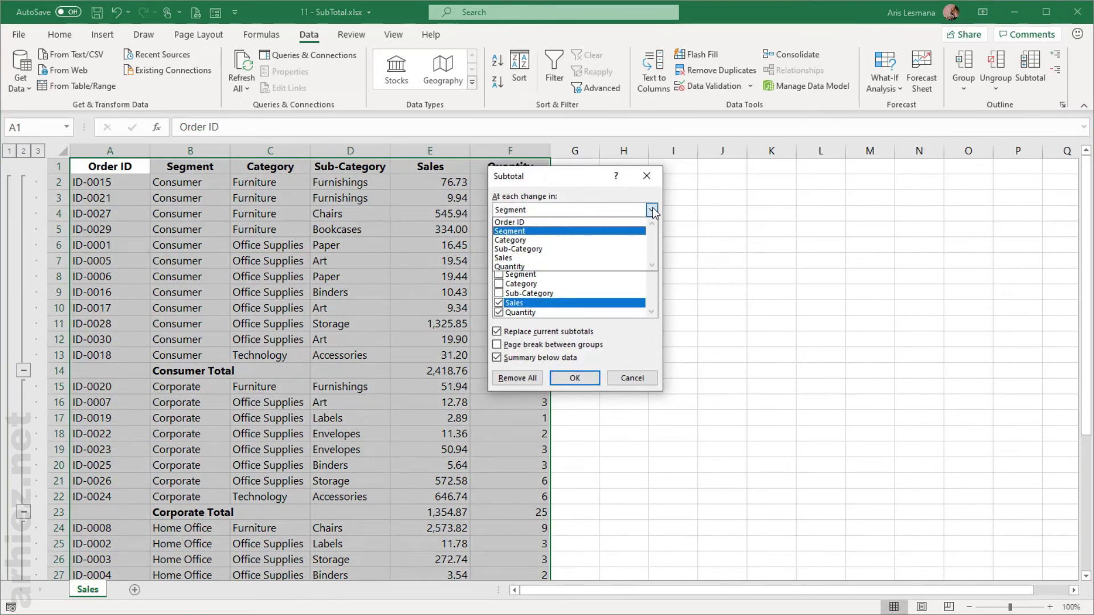
click(571, 240)
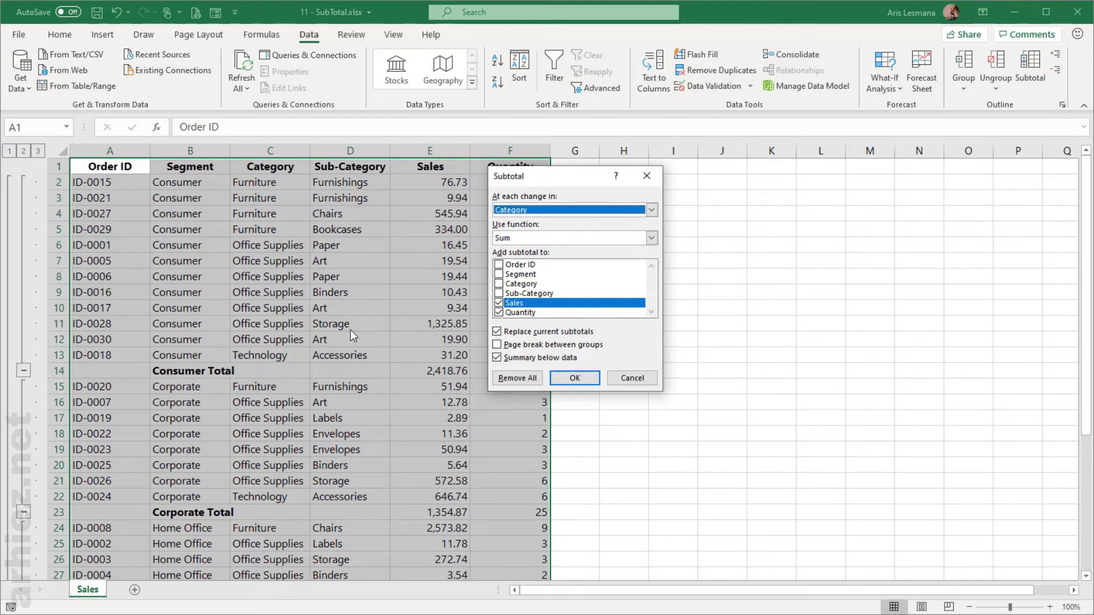
click(497, 335)
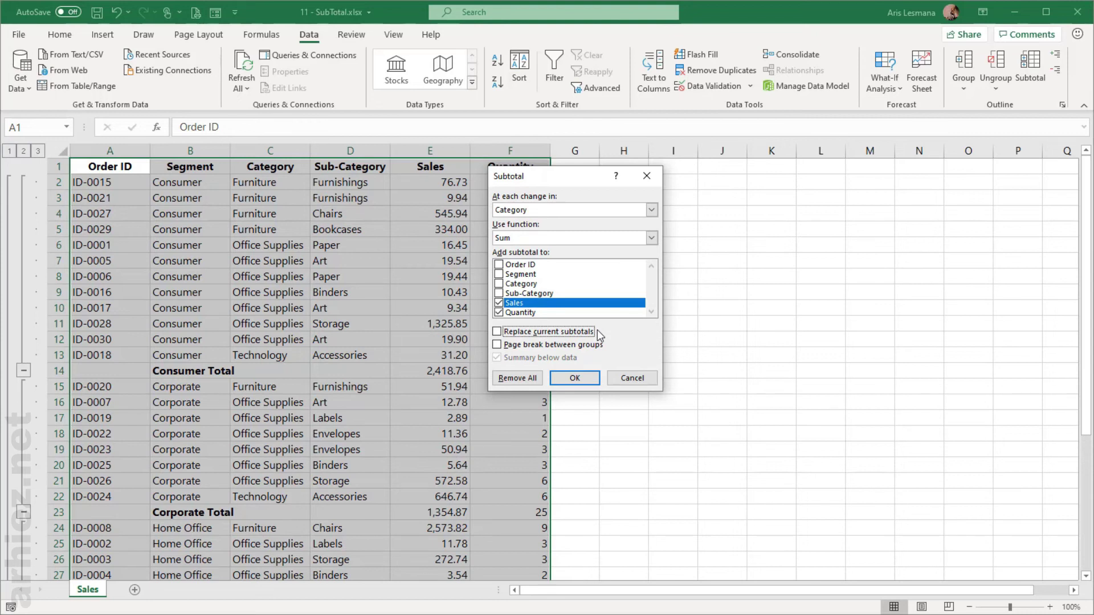
click(582, 380)
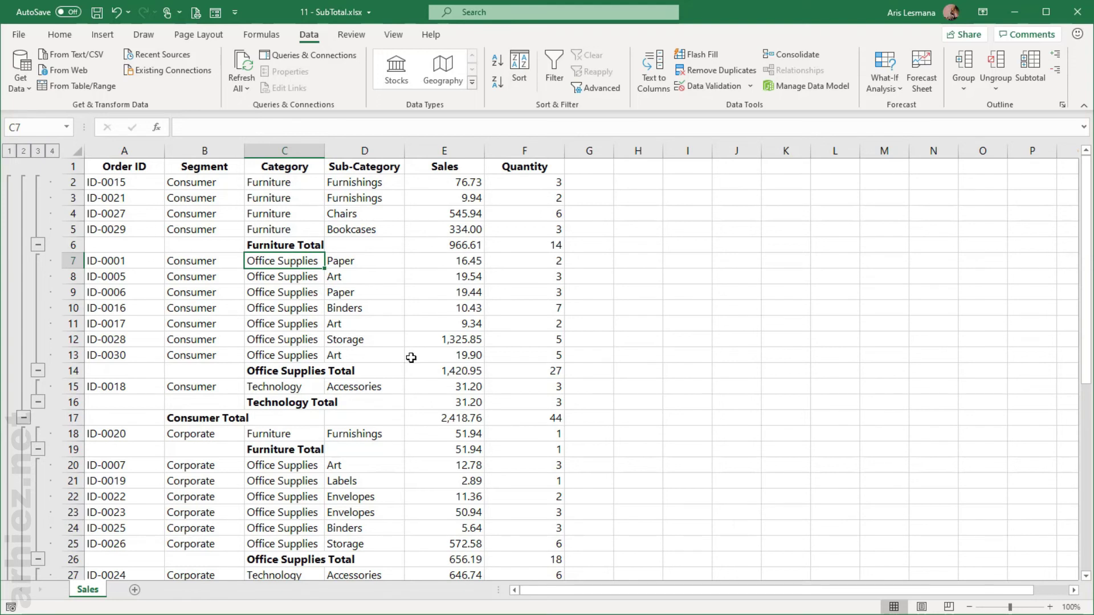
scroll(405, 362, down, 8)
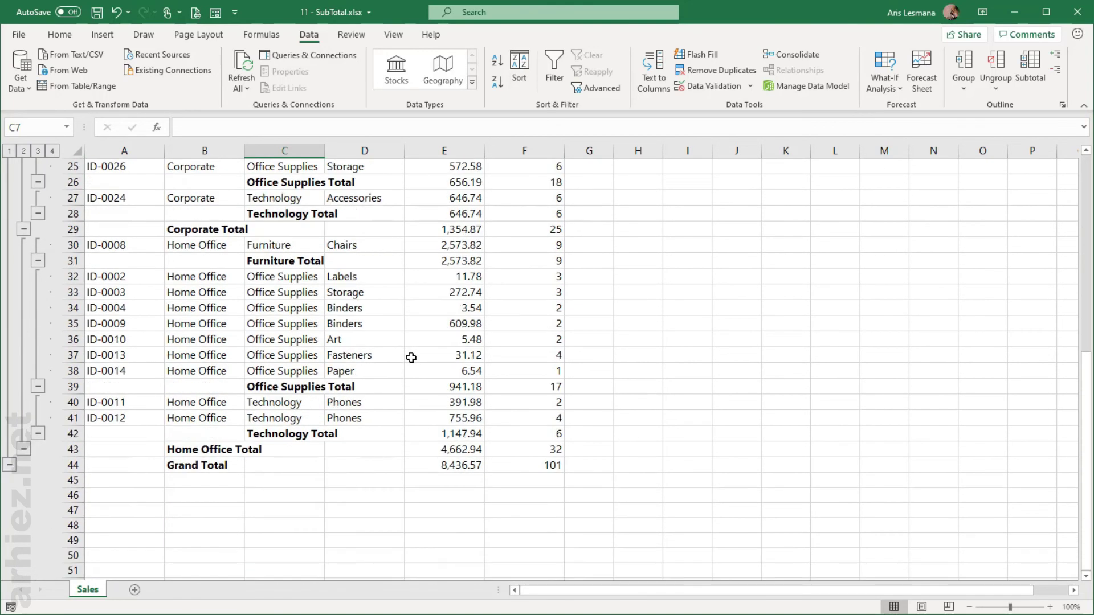
scroll(411, 357, up, 8)
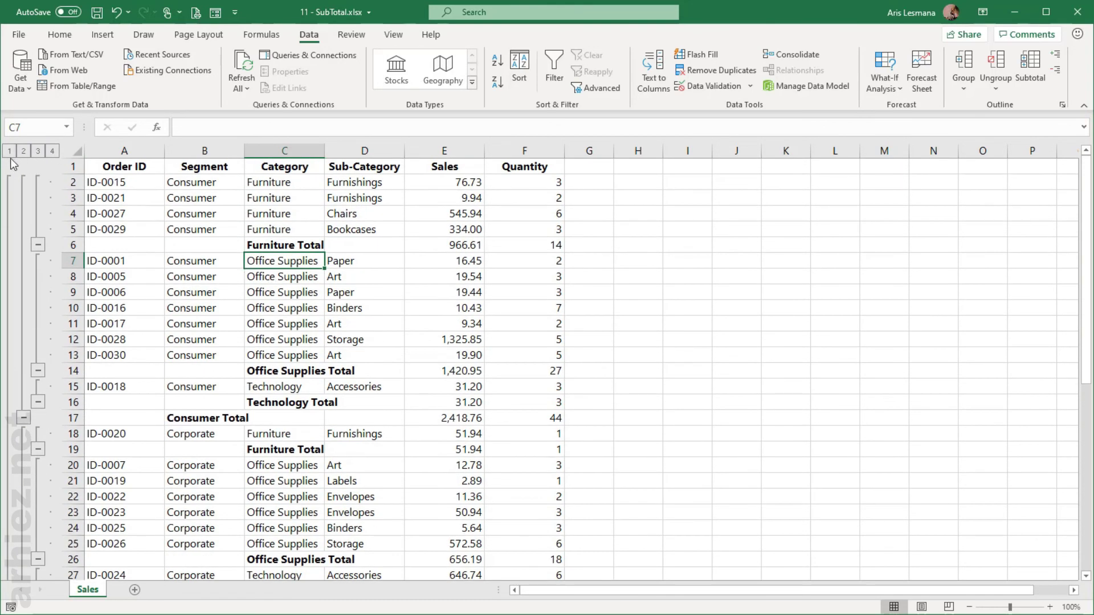
View the outline at level 1 for the grand total, level 2 for segments, level 3 for categories, and level 4 for all details.
click(9, 152)
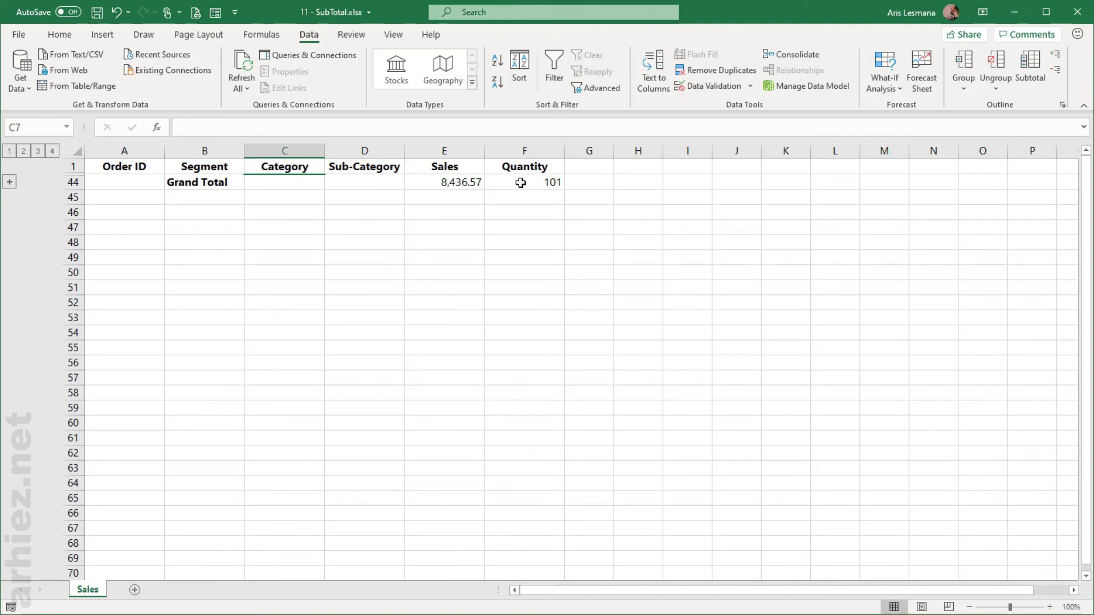
click(24, 152)
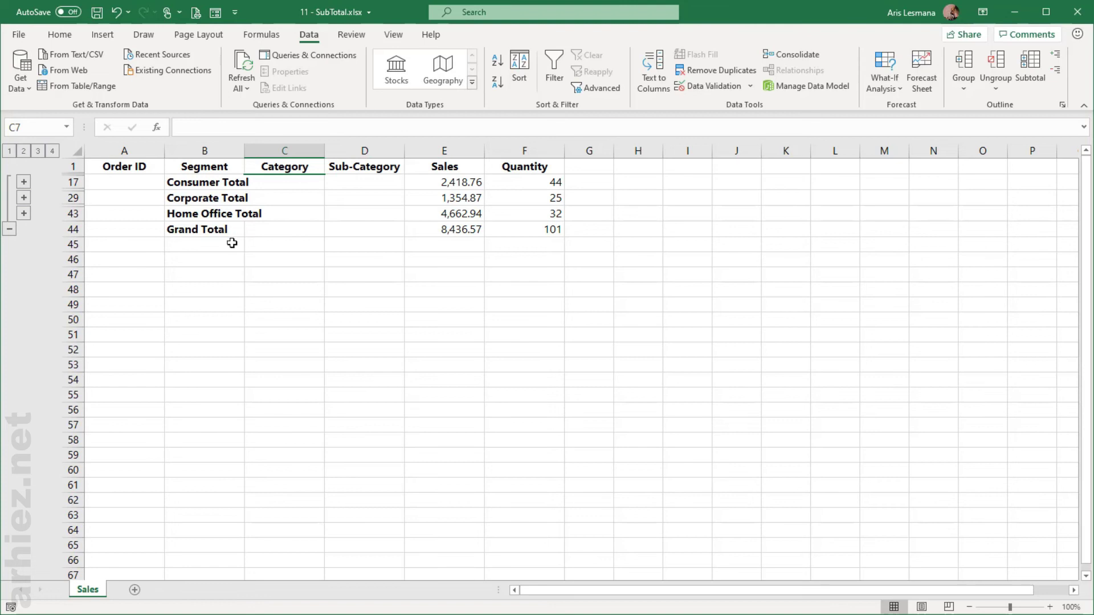
click(38, 151)
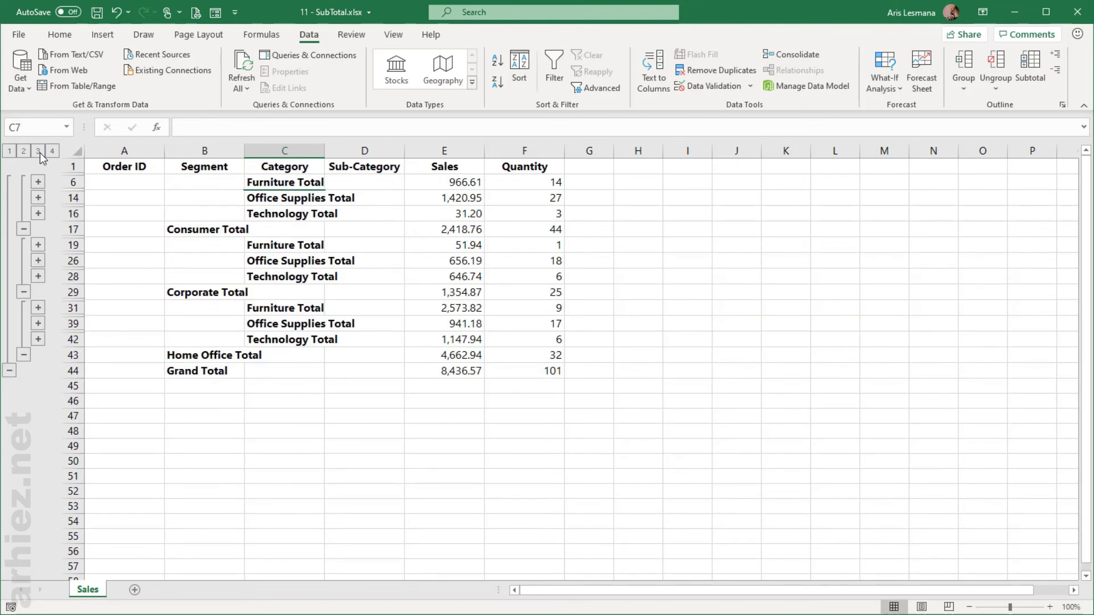
click(24, 151)
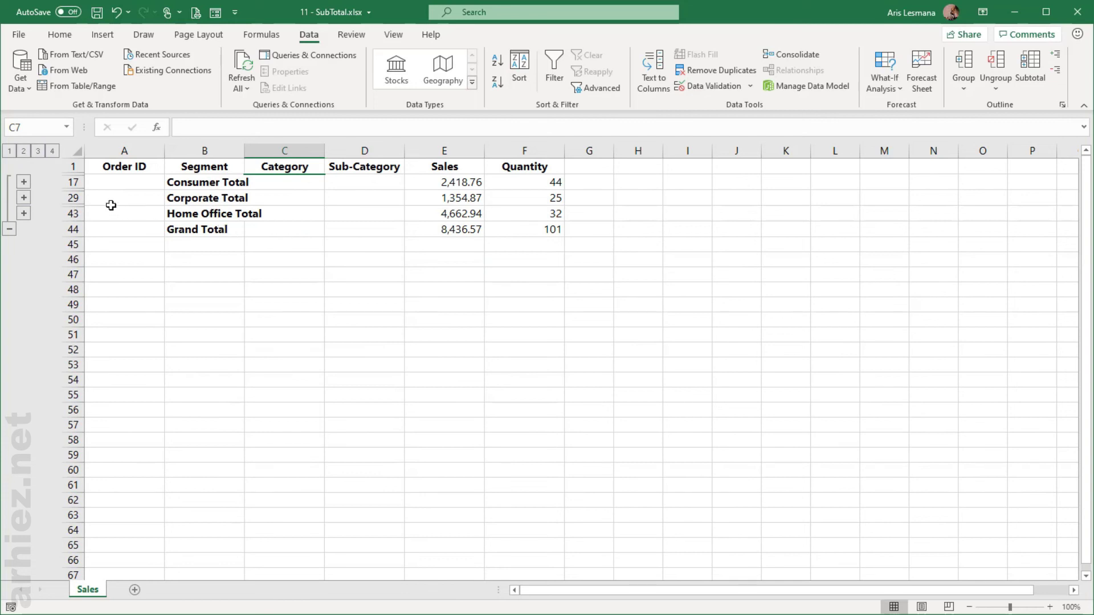
click(39, 152)
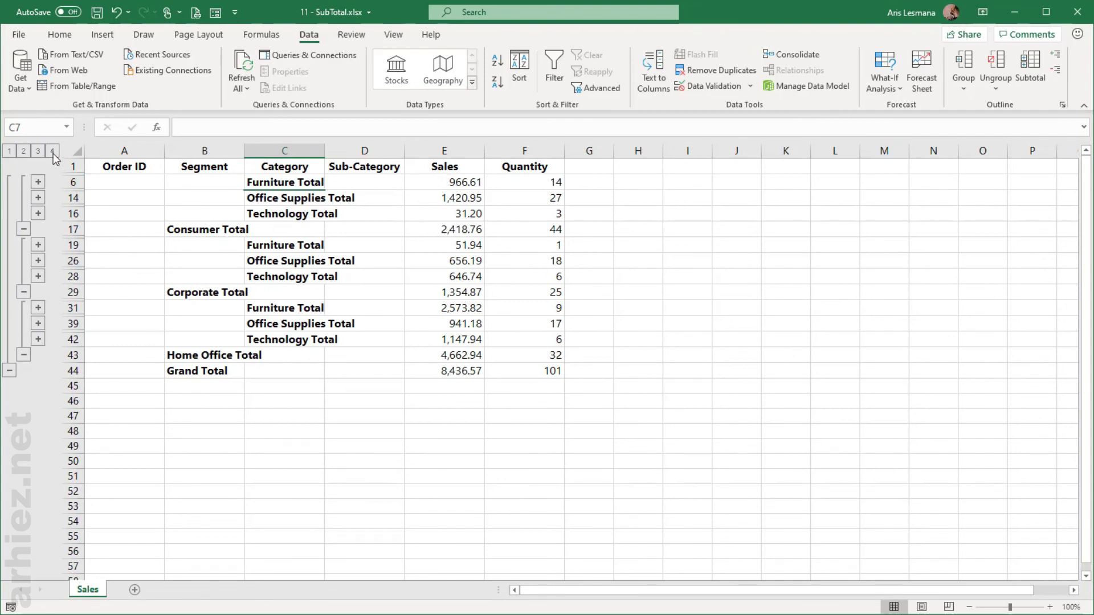
click(52, 152)
scroll(405, 384, down, 3)
scroll(405, 384, up, 3)
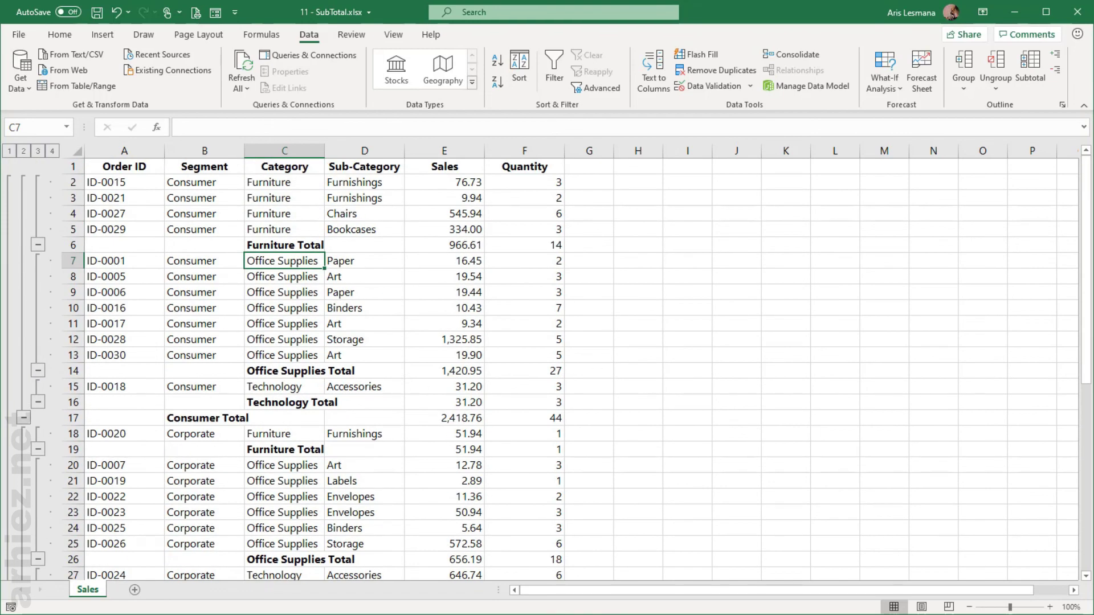